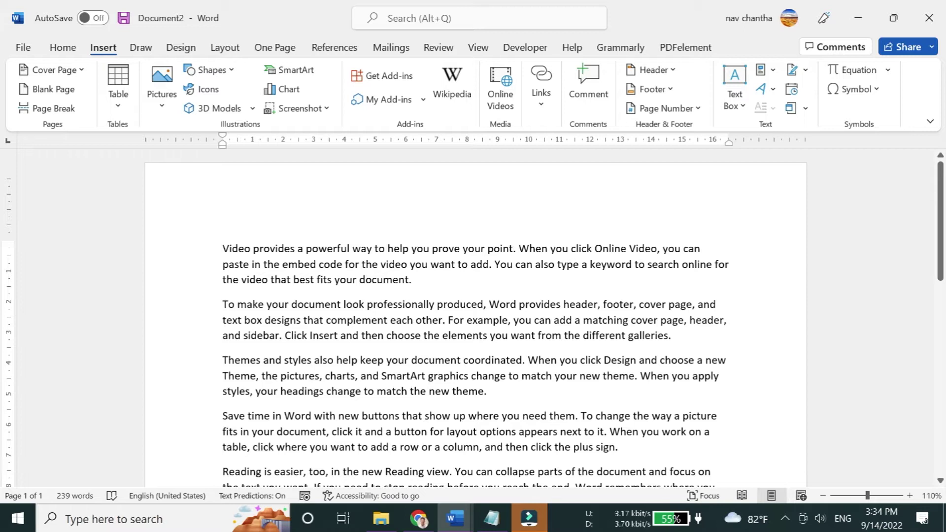
- Place the insertion point before 'Video' at the start of the first paragraph
click(222, 248)
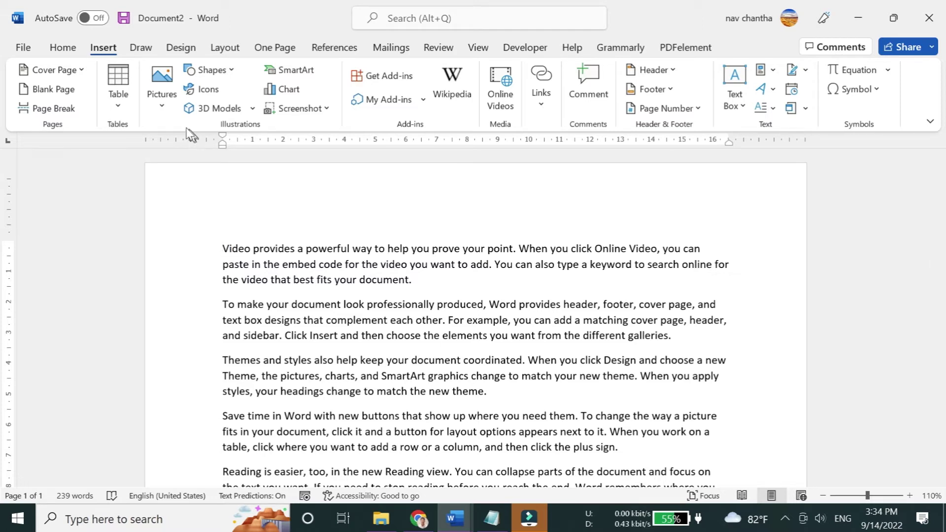
- Browse this device's Pictures folder and choose paper-gf2f130bc7_1920.jpg
click(162, 99)
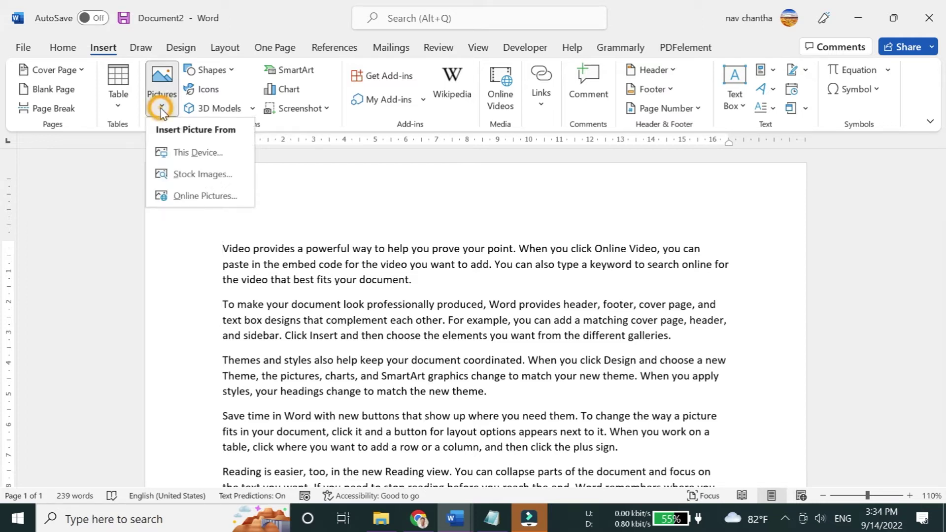
click(203, 160)
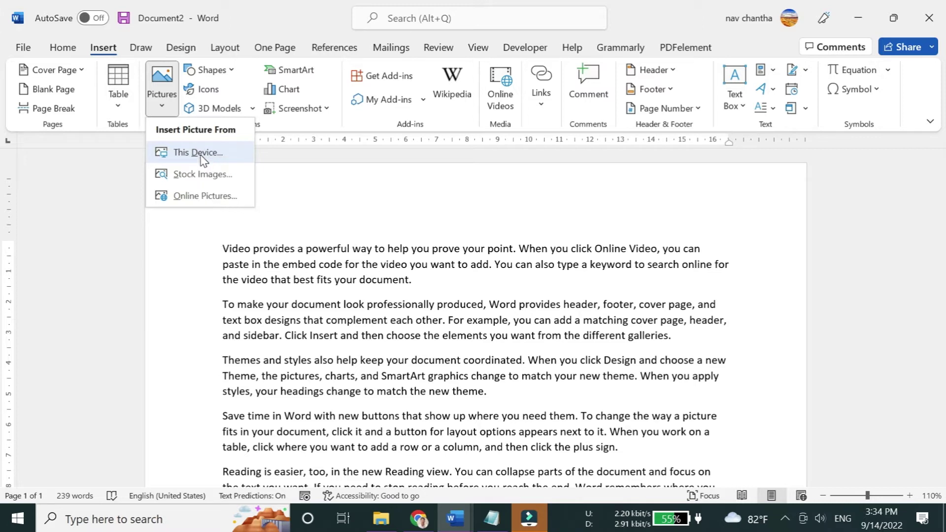
click(201, 157)
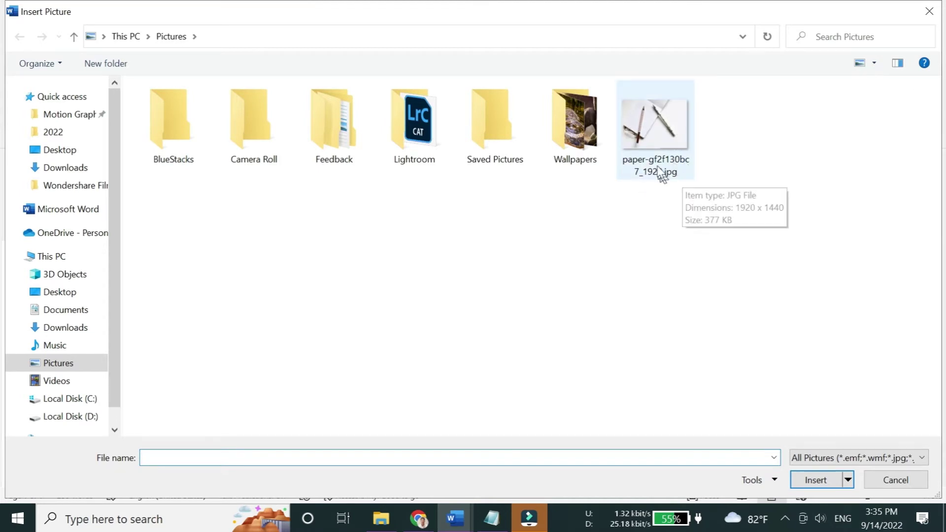
click(659, 146)
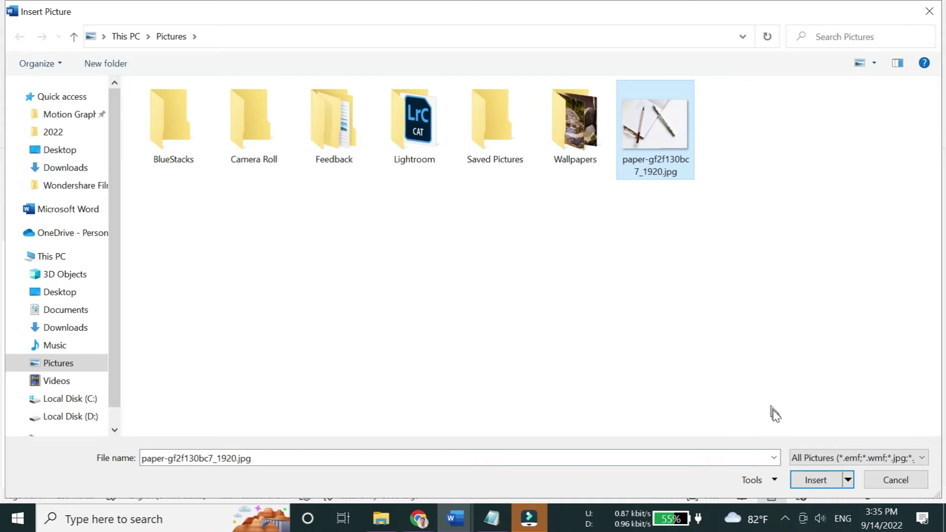
- Insert the pens-and-notepad photo at the first paragraph and shrink it to 4.92 × 6.56 cm
click(815, 480)
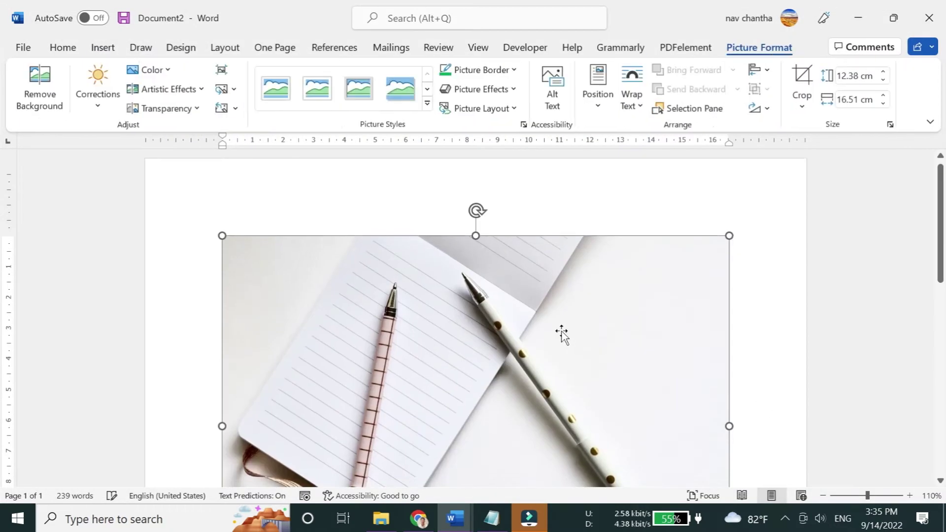
mouse_move(729, 236)
mouse_down()
mouse_move(427, 361)
mouse_move(370, 361)
mouse_up()
drag(218, 237, 359, 375)
click(493, 312)
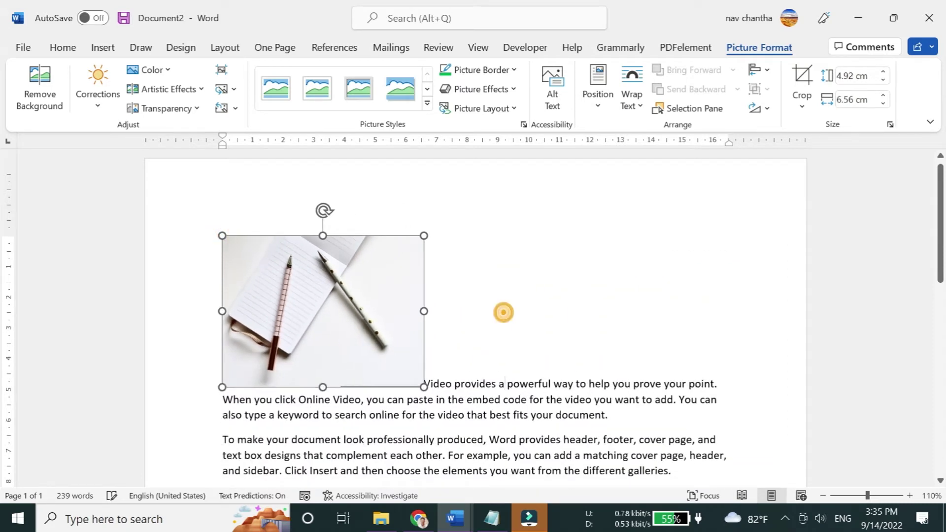
click(341, 272)
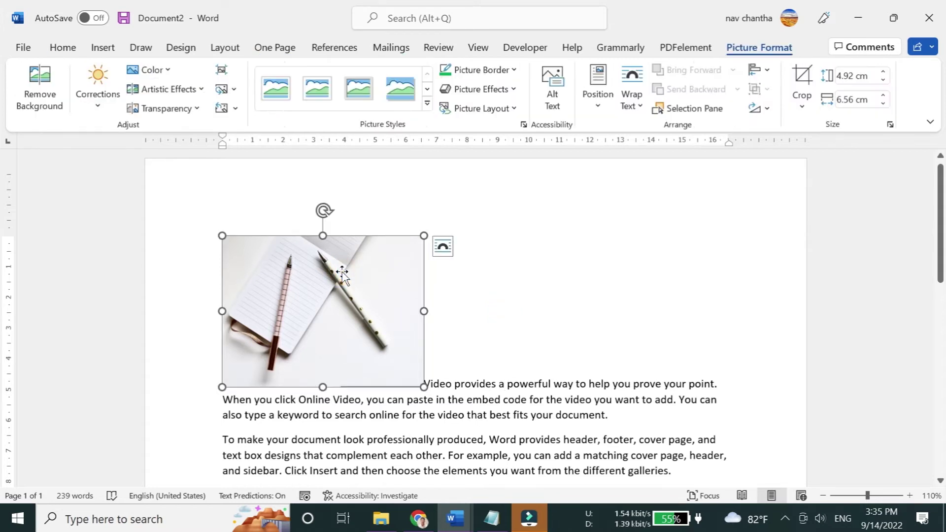
scroll(475, 318, down, 1)
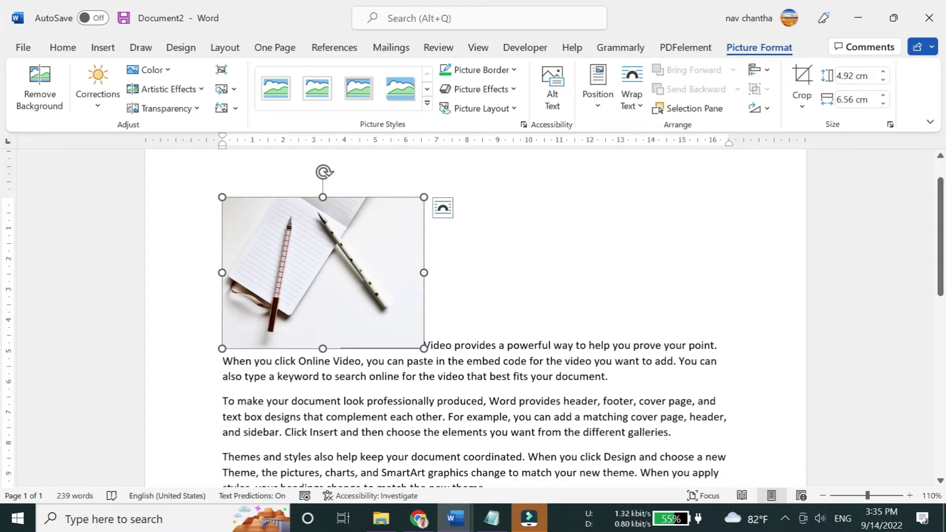
click(480, 252)
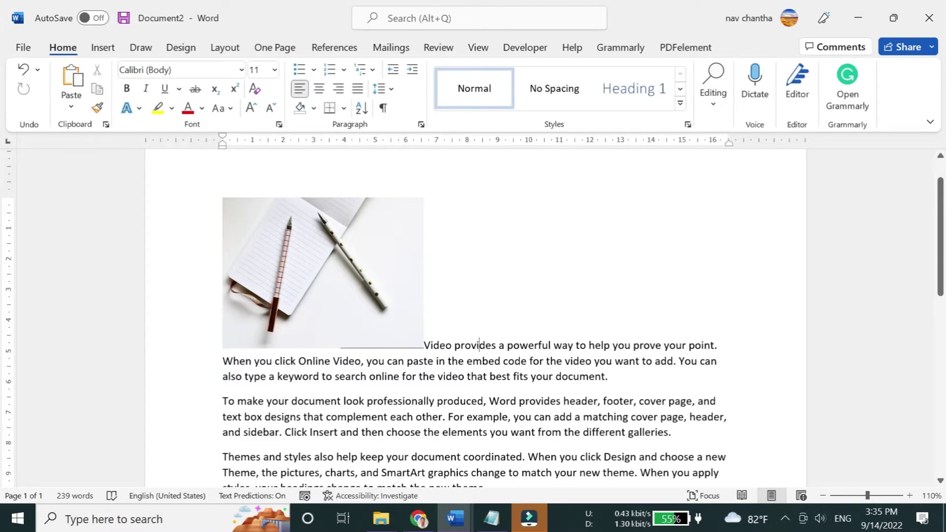
click(373, 237)
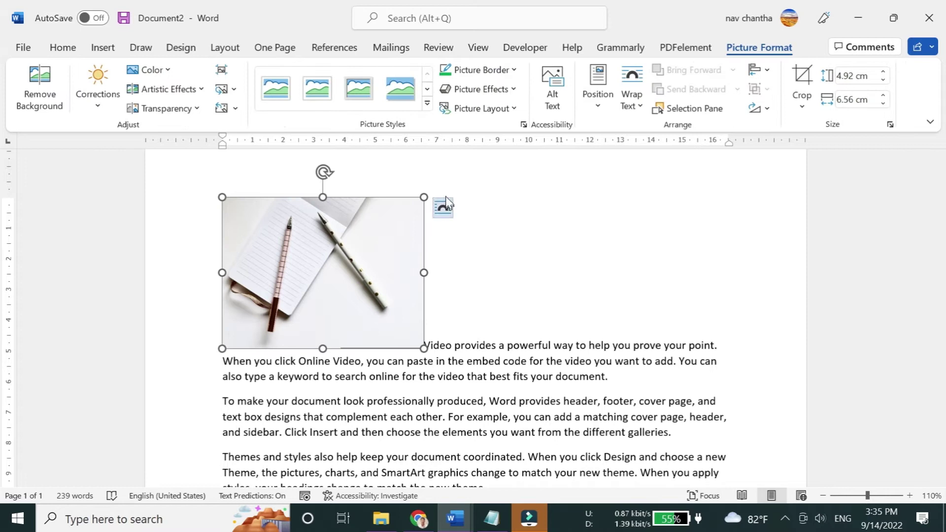
click(597, 108)
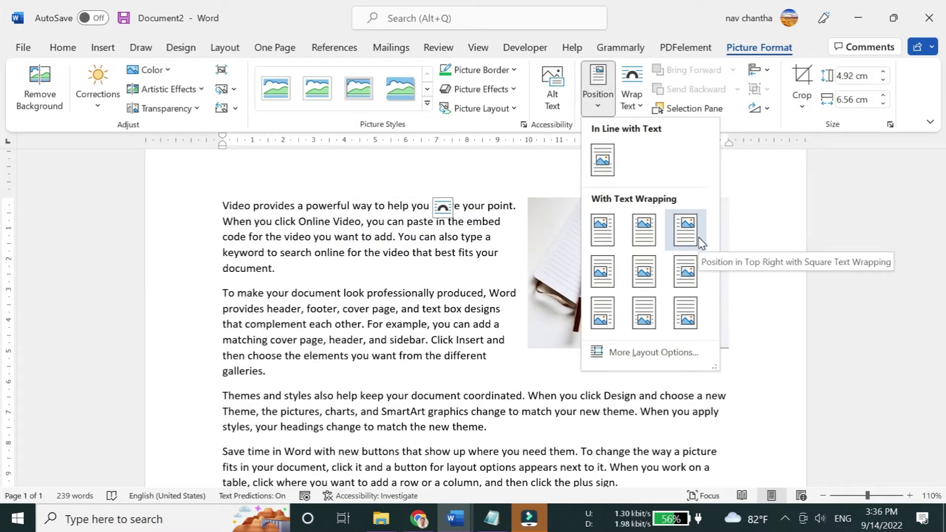
click(643, 230)
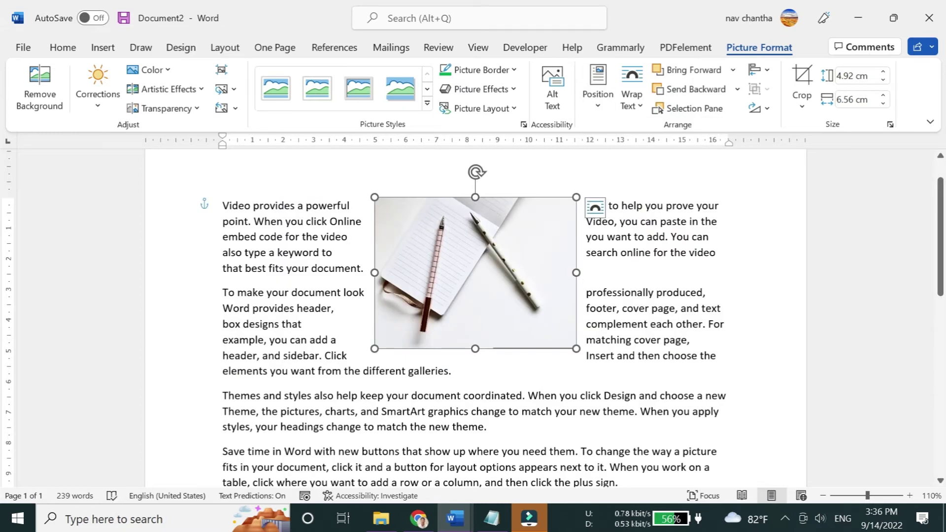
click(598, 89)
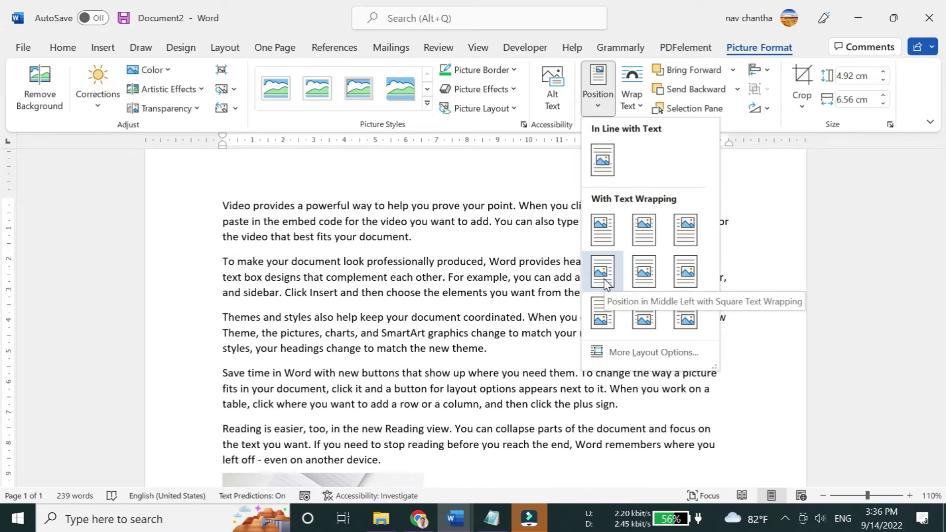
scroll(604, 285, down, 3)
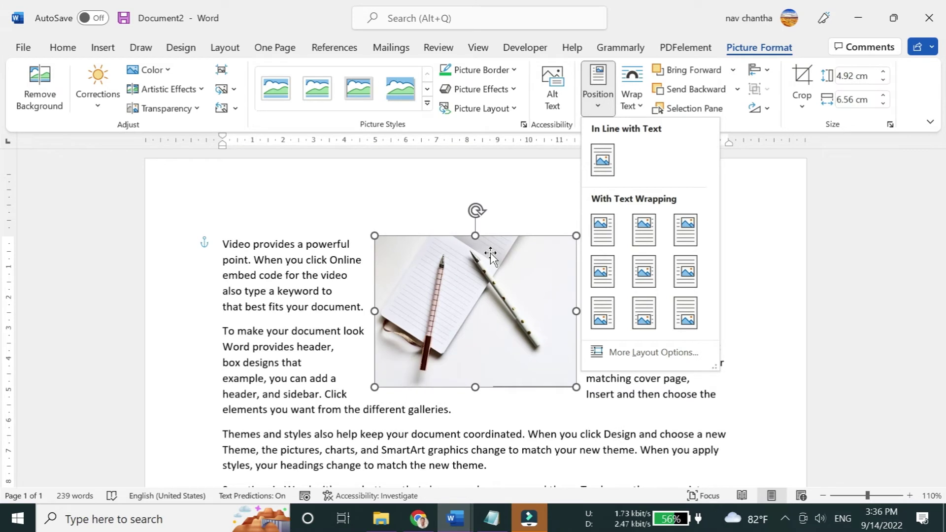
click(326, 244)
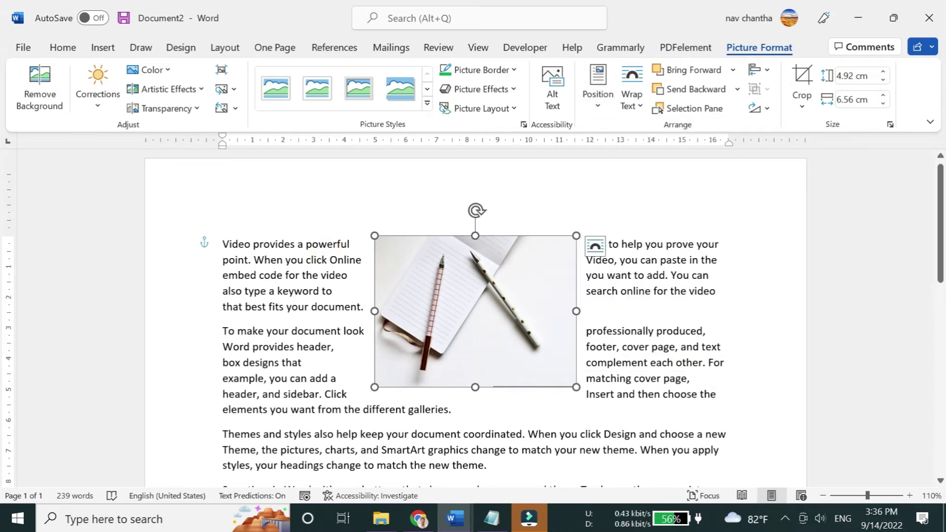
key(ctrl+z)
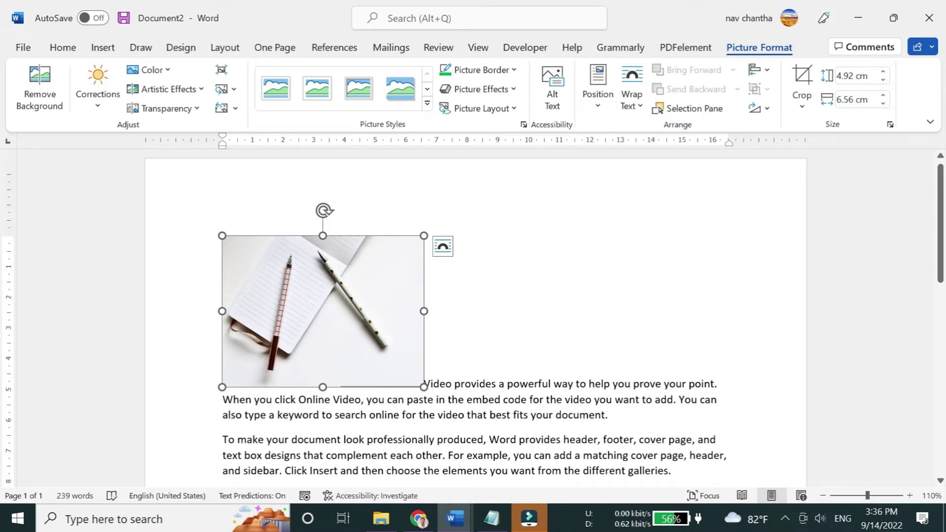
- Set the photo's text wrapping to In Front of Text
drag(409, 264, 555, 270)
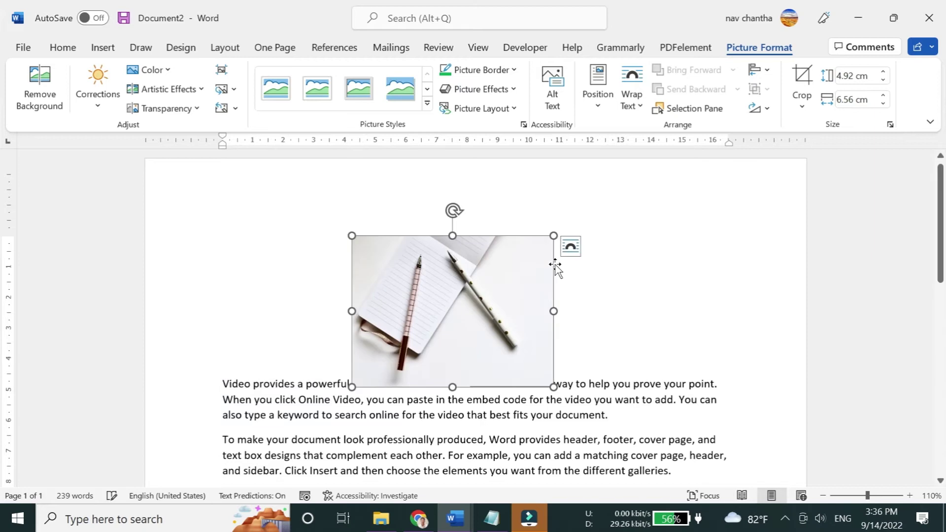
click(640, 106)
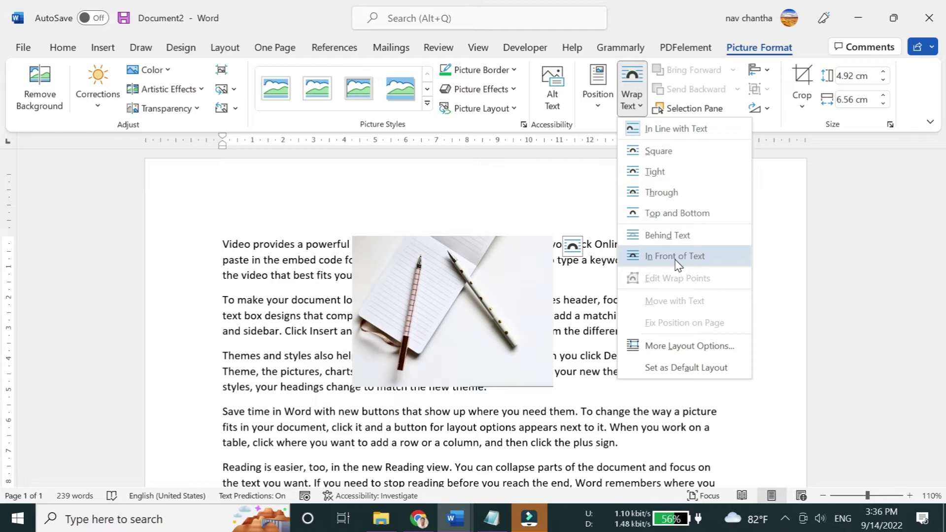
click(676, 256)
- Move the photo below the last paragraph at the left margin and enlarge it to 8.61 × 11.48 cm
scroll(517, 257, down, 3)
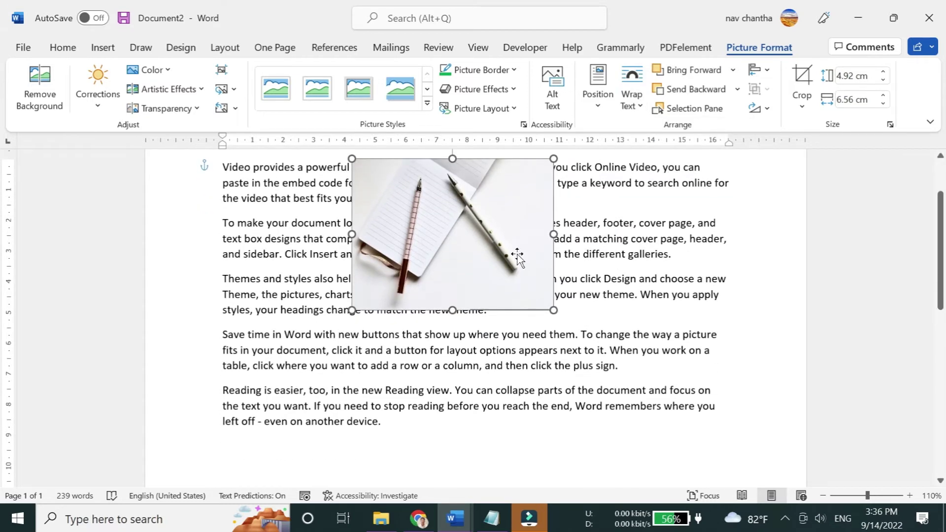
drag(517, 256, 472, 200)
scroll(471, 199, down, 3)
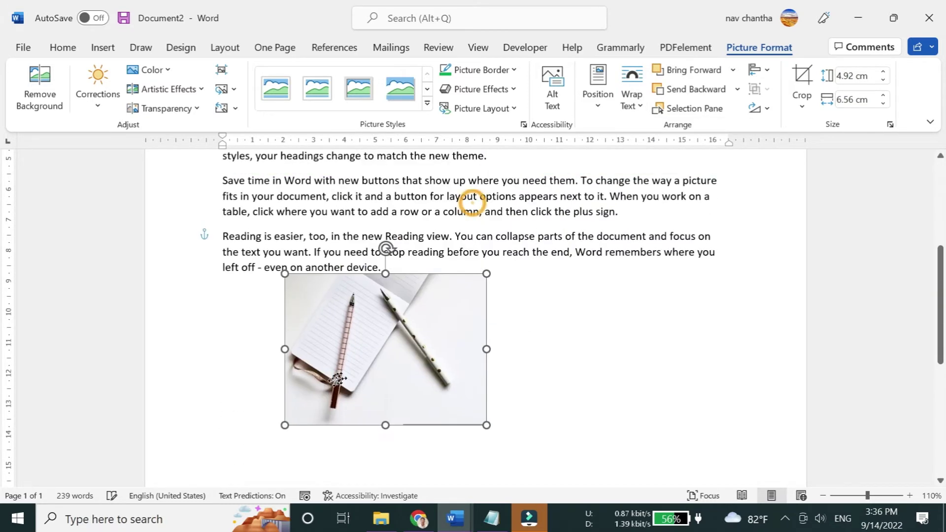
drag(337, 379, 324, 386)
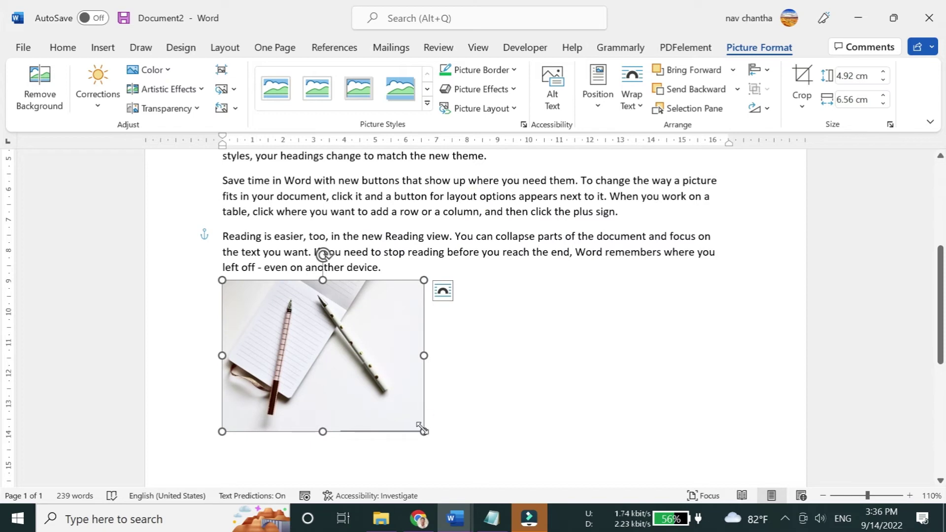
drag(422, 428, 519, 481)
scroll(512, 408, down, 3)
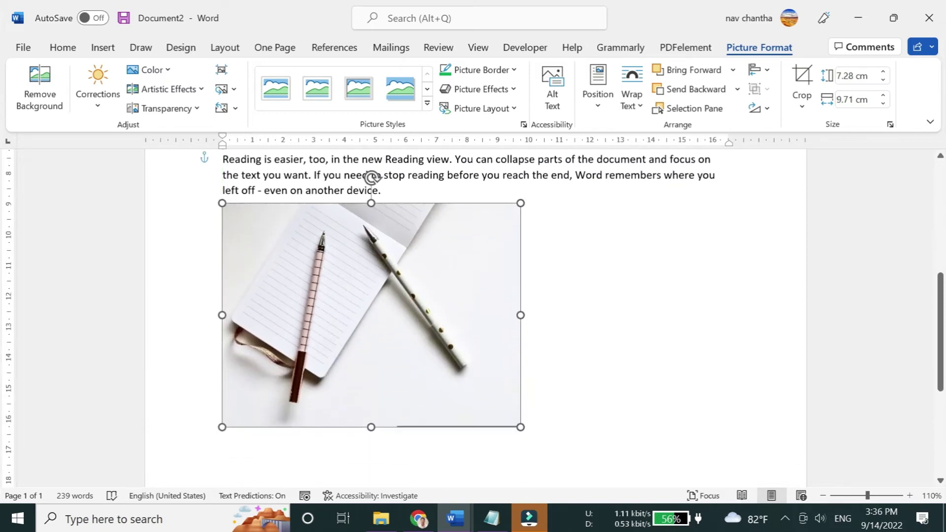
drag(520, 427, 574, 467)
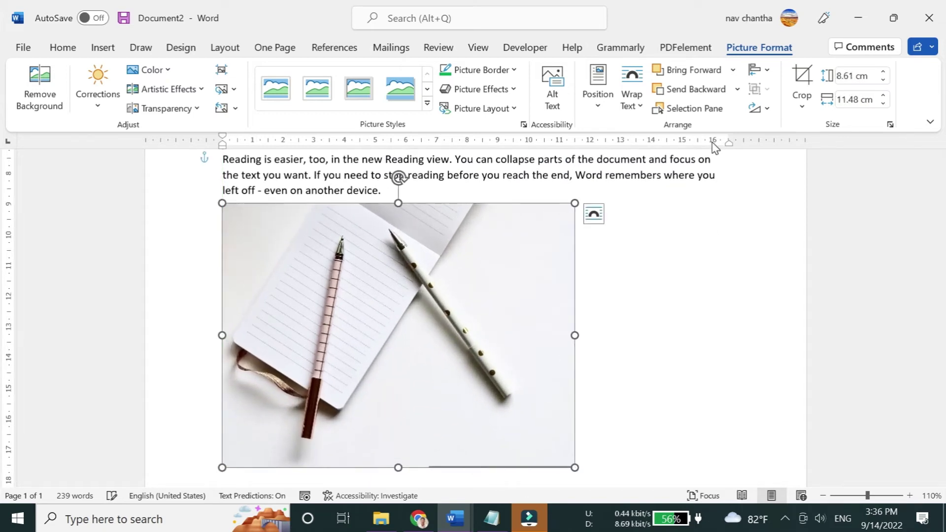
- Set the photo to Behind Text and drag it up to the first paragraph at the page top
click(642, 104)
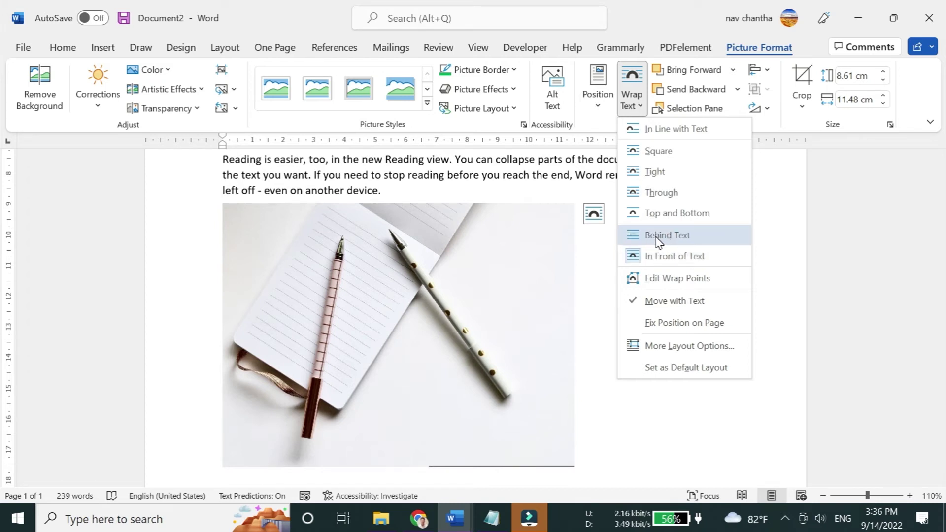
click(659, 235)
scroll(402, 341, up, 2)
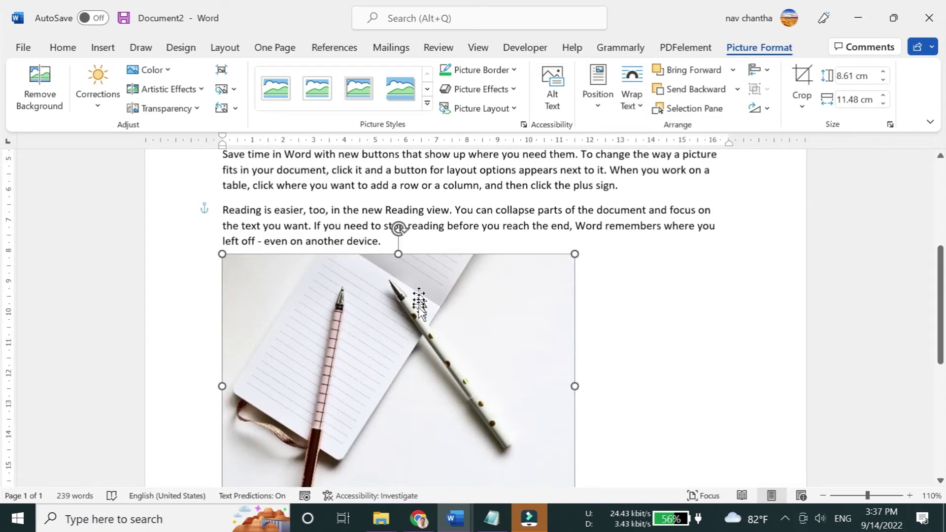
scroll(402, 341, up, 1)
drag(402, 342, 412, 380)
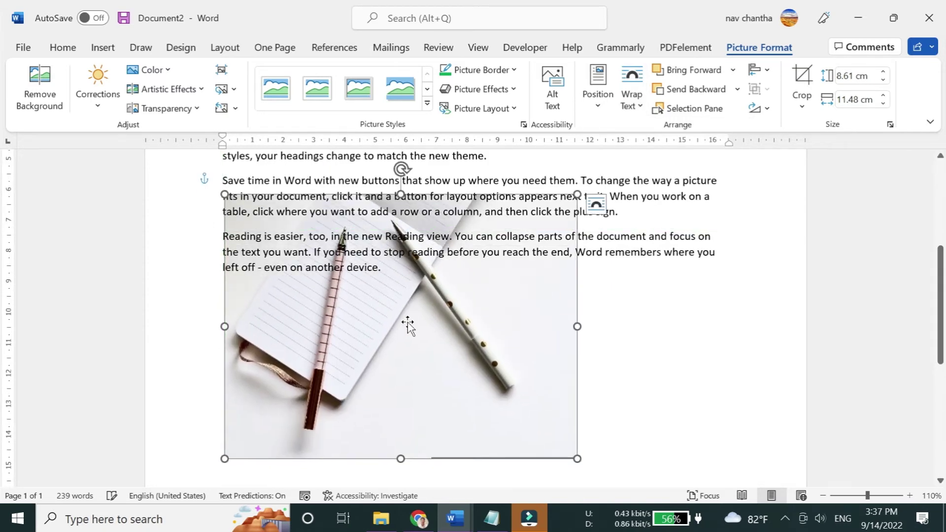
scroll(408, 345, up, 3)
mouse_move(412, 380)
mouse_down()
mouse_move(433, 403)
mouse_move(425, 394)
mouse_up()
scroll(433, 403, up, 1)
scroll(507, 271, up, 2)
drag(507, 270, 500, 226)
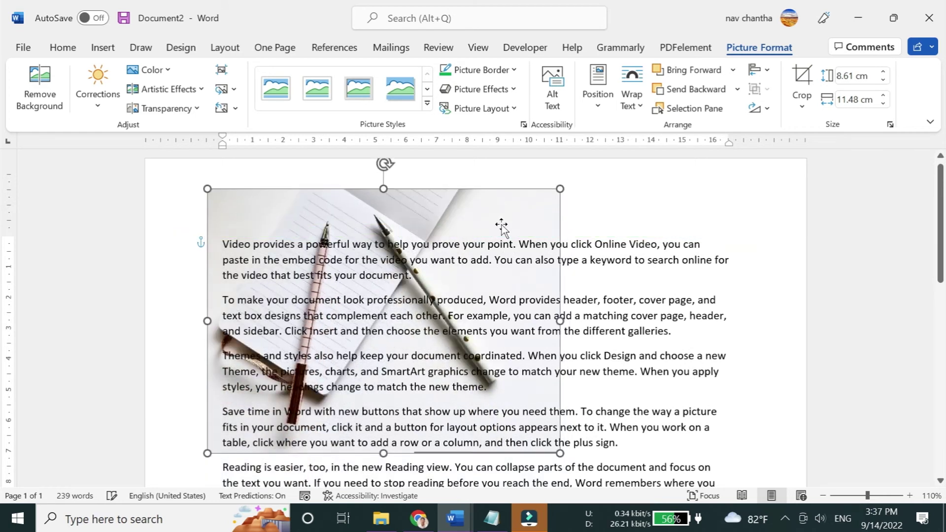
click(633, 113)
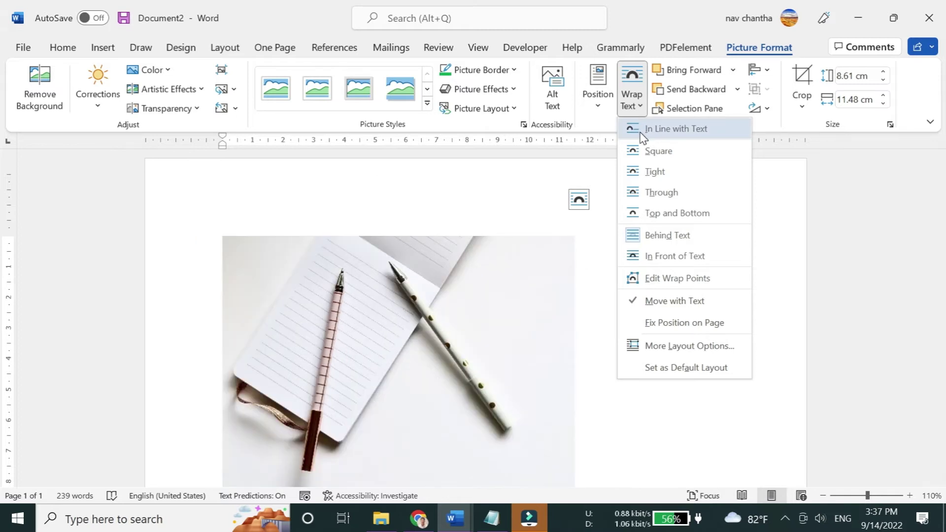
- Try In Line with Text, then switch the photo to Tight text wrapping
click(641, 133)
click(552, 112)
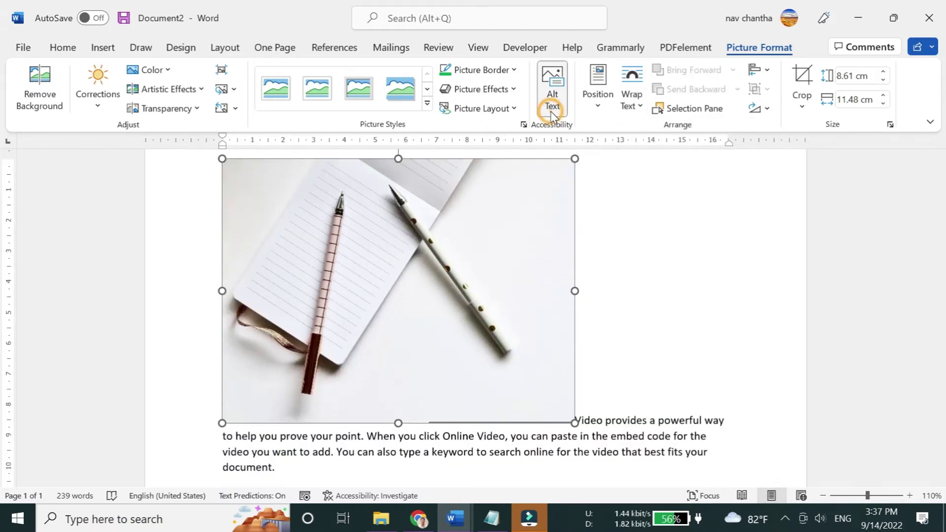
click(919, 151)
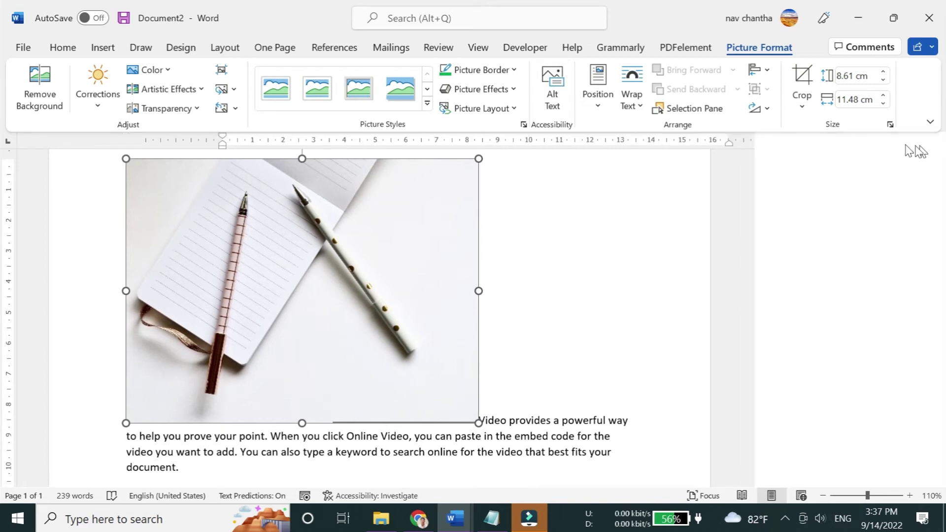
click(598, 89)
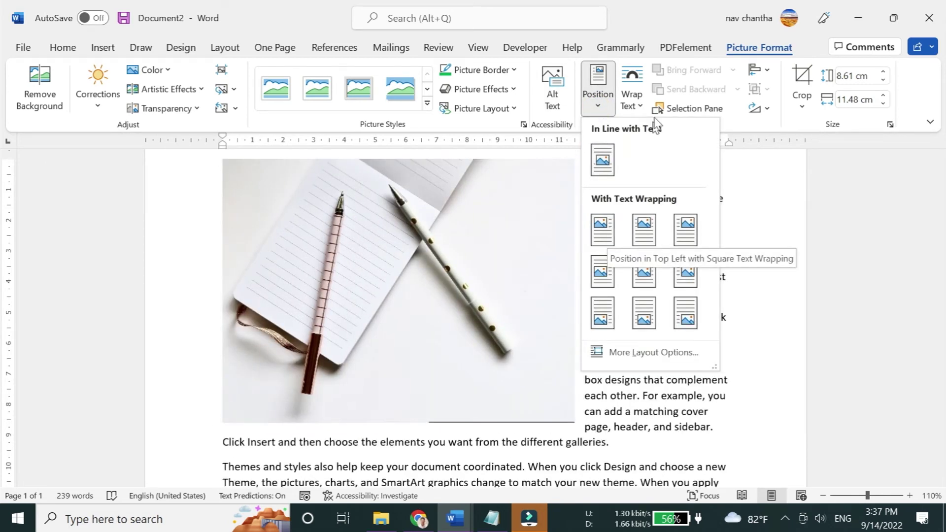
click(635, 103)
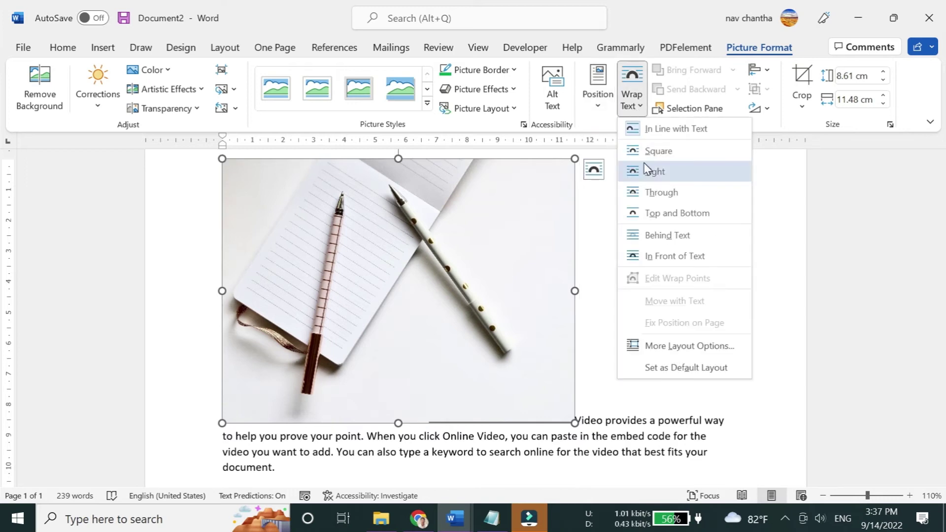
click(649, 151)
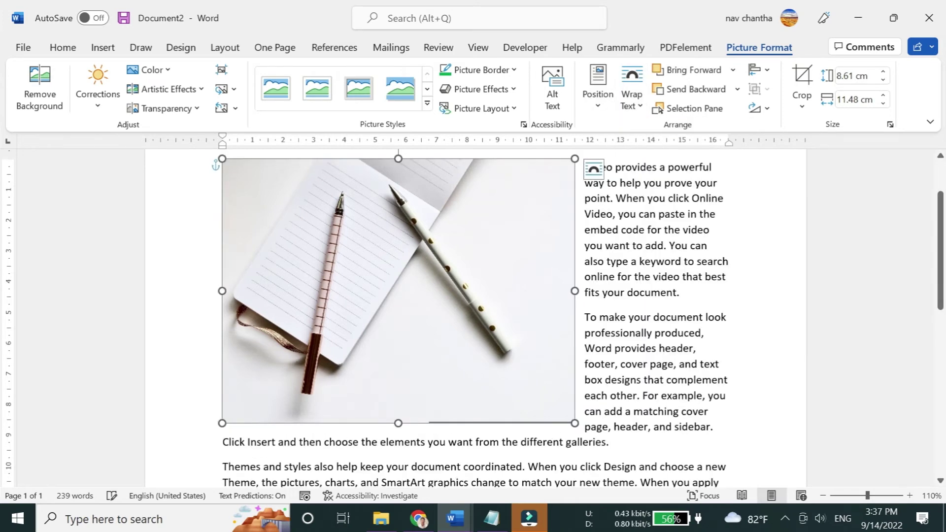
- Shrink the photo from its corner to about 4.93 × 6.58 cm
drag(575, 422, 407, 309)
drag(400, 301, 425, 311)
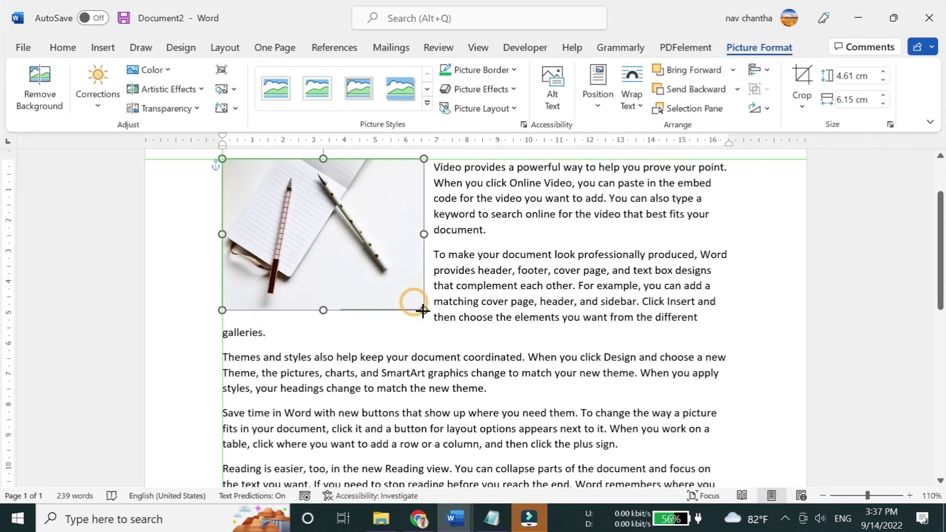
click(638, 110)
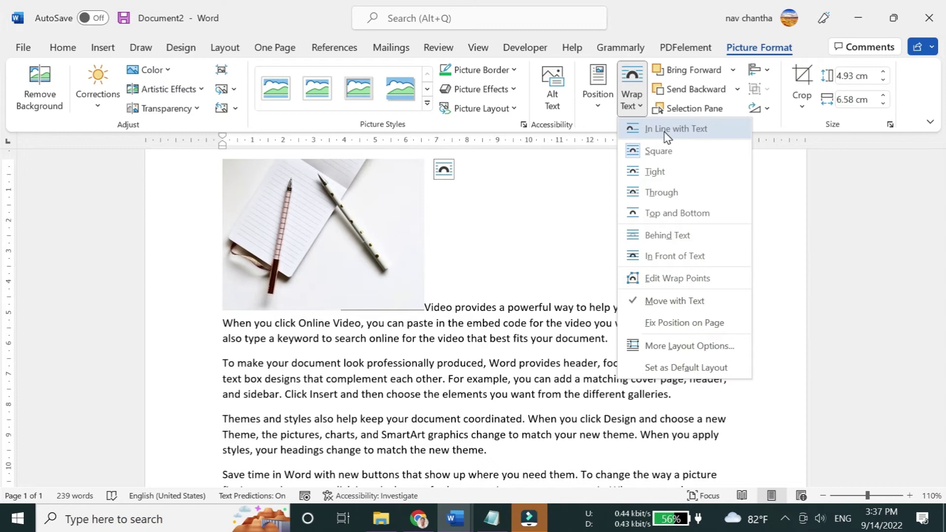
- Put the photo back In Line with Text and enlarge it to about 11.12 × 14.84 cm
click(667, 129)
scroll(380, 264, up, 2)
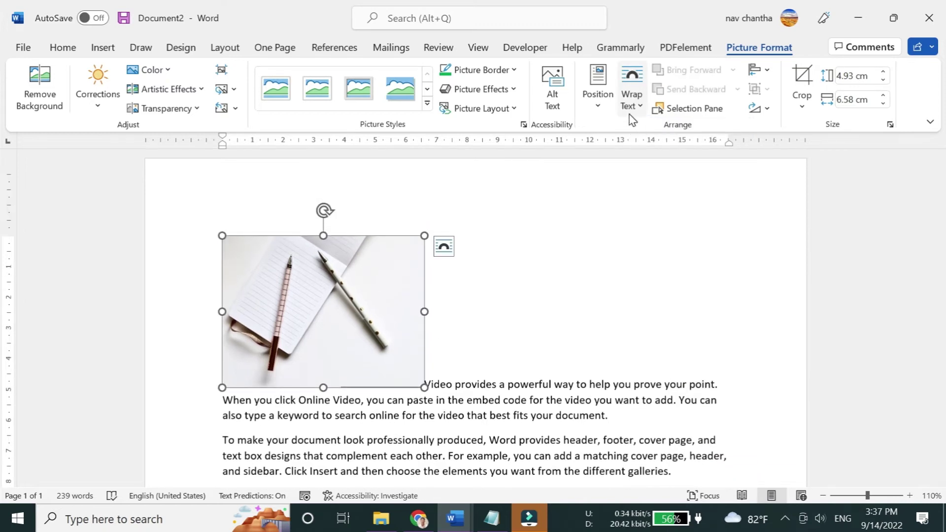
click(642, 107)
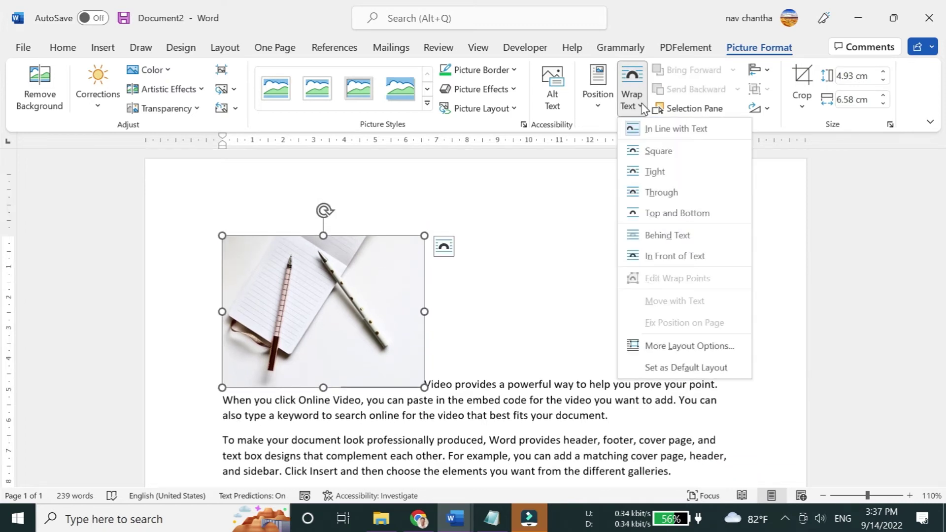
click(597, 111)
click(476, 414)
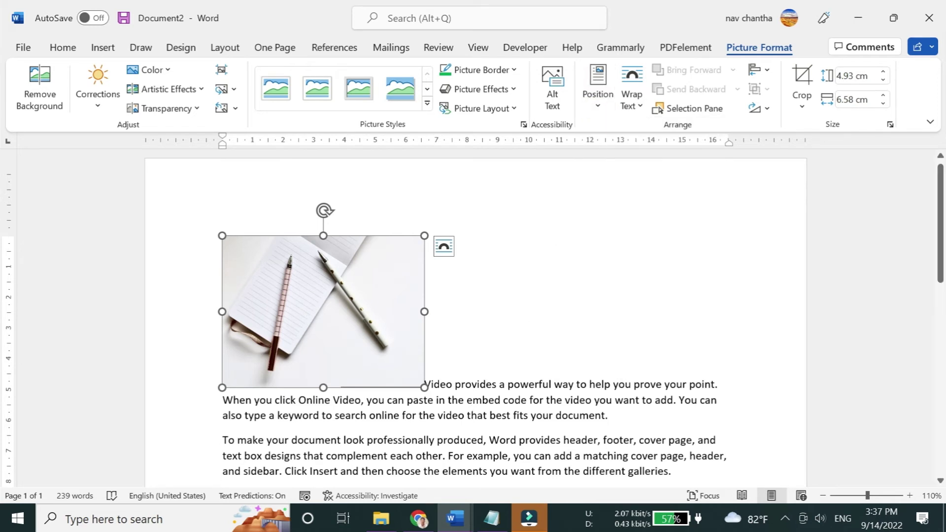
click(331, 283)
scroll(331, 284, down, 2)
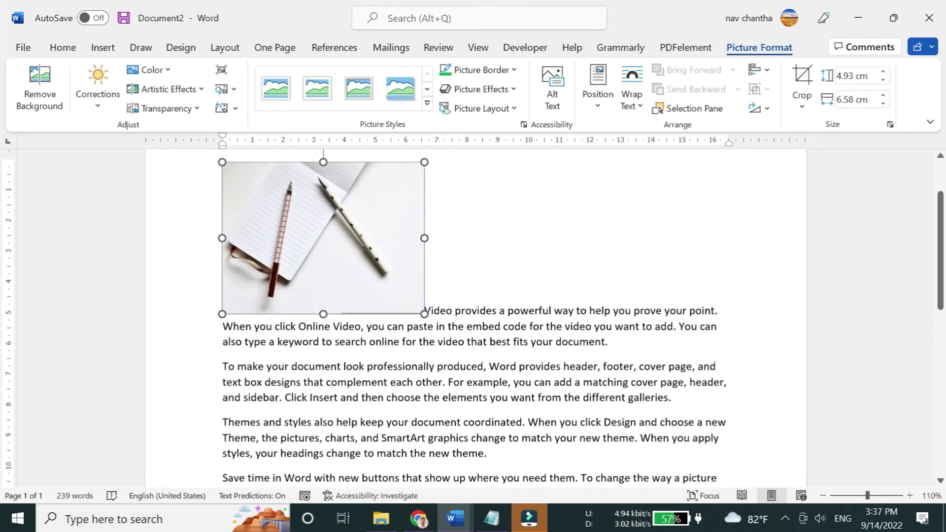
drag(424, 310, 677, 463)
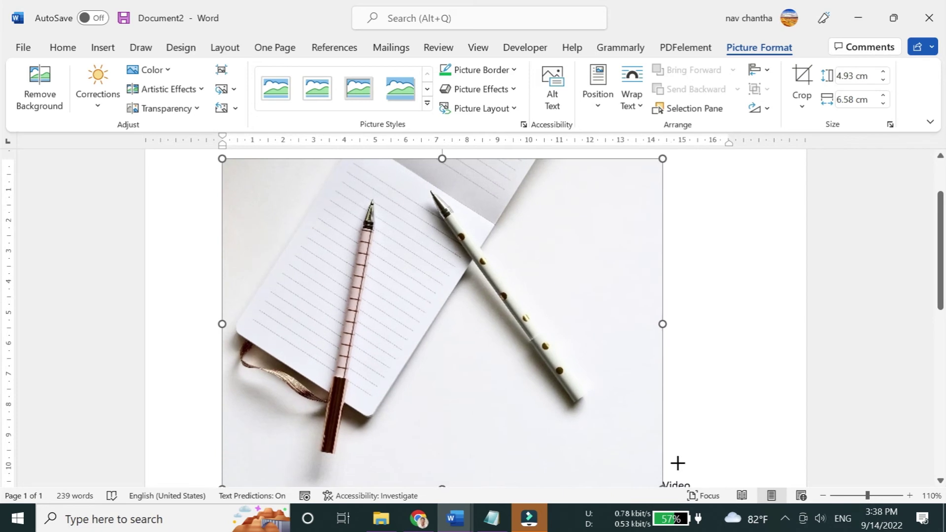
- Float the photo In Front of Text, add a paragraph break, and move it above the text
click(636, 105)
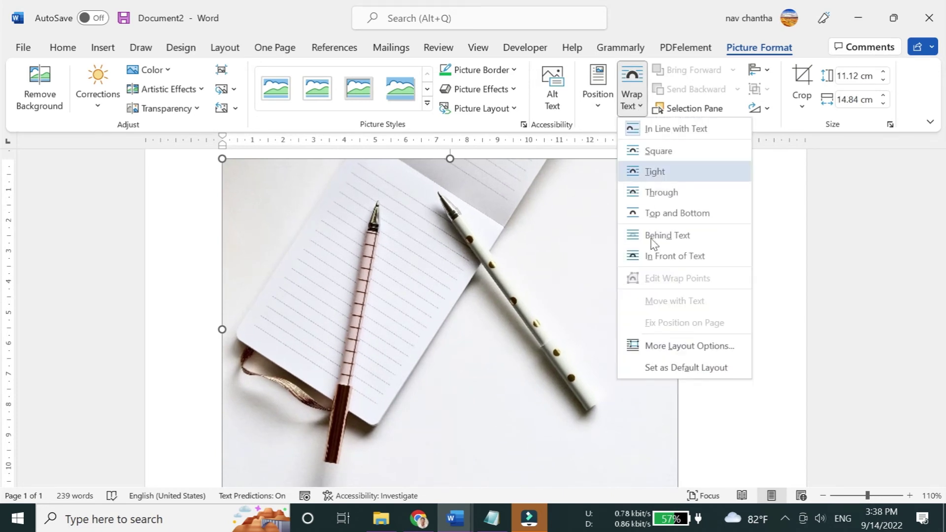
click(656, 256)
scroll(653, 259, up, 3)
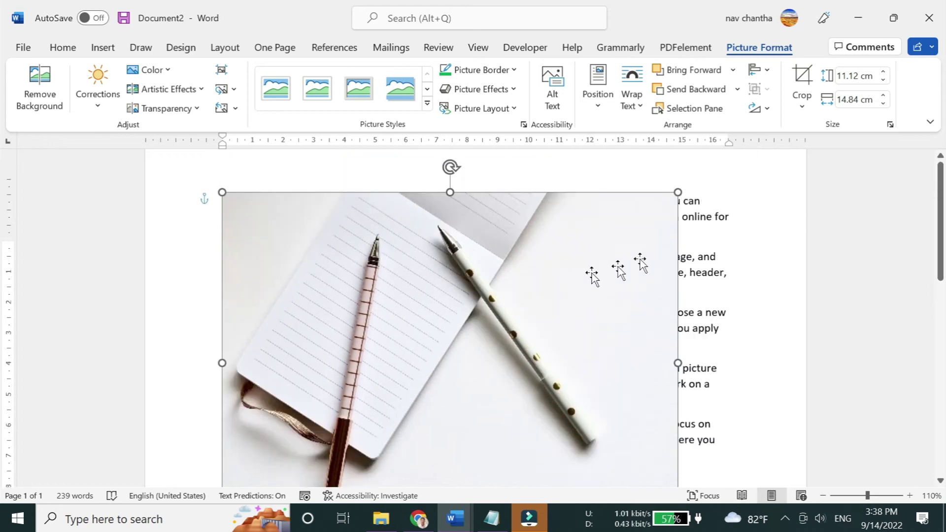
click(238, 217)
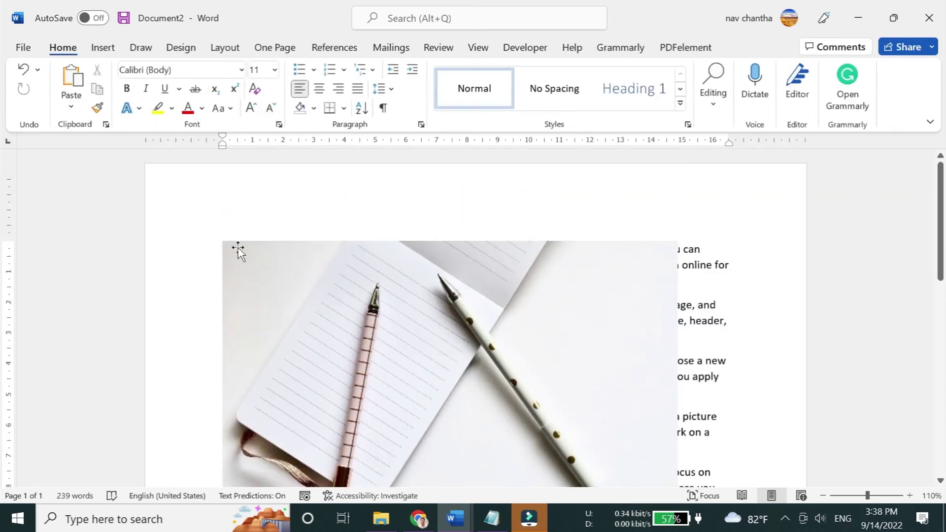
key(Return)
key(Return)
key(Return)
key(Return)
key(Return)
key(Return)
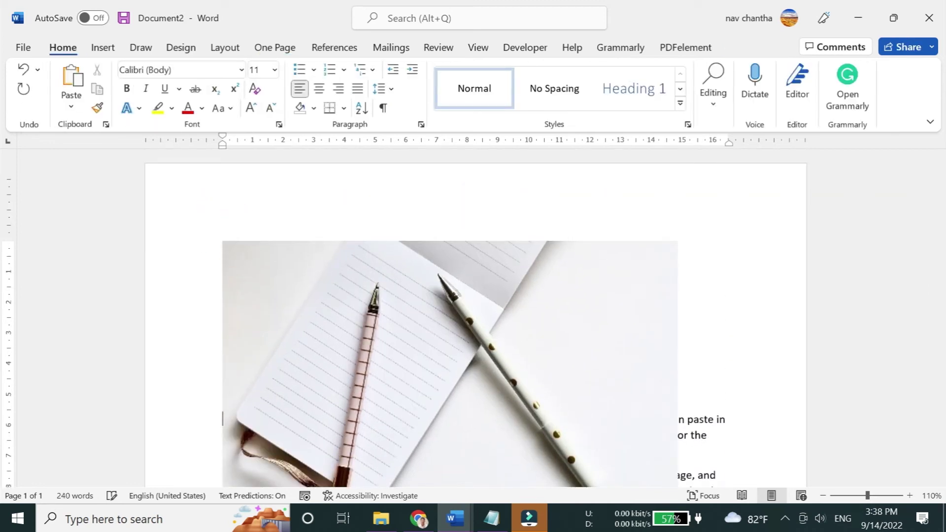
drag(238, 248, 432, 389)
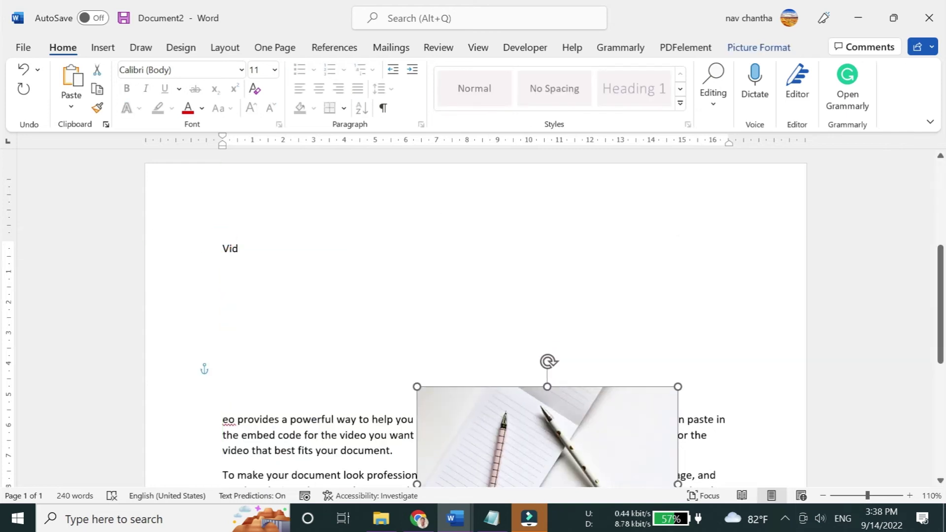
drag(424, 335, 297, 243)
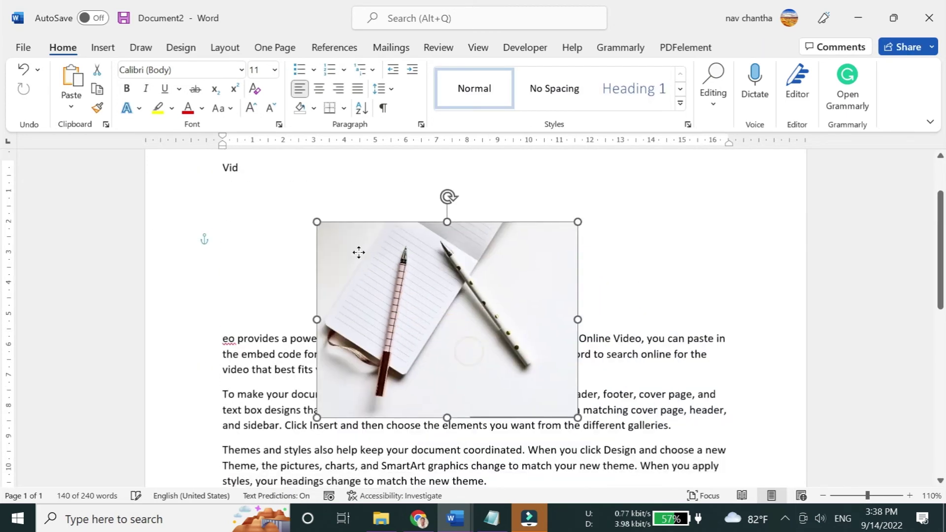
drag(354, 275, 269, 201)
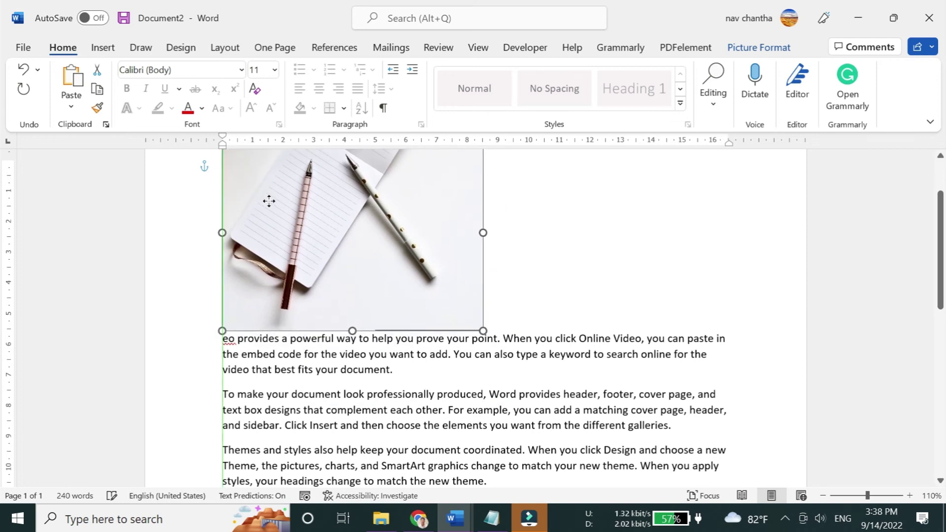
click(570, 246)
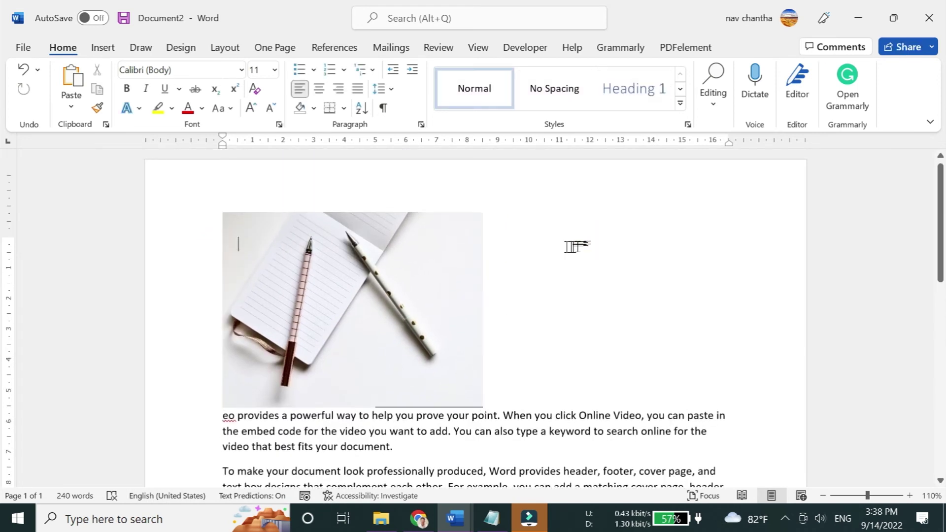
click(436, 252)
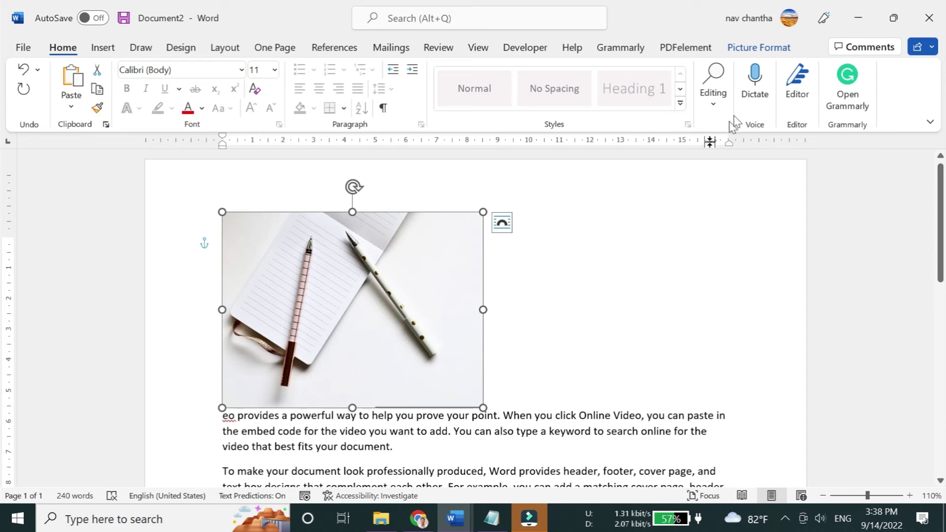
- Bring the photo in front of the text and drag it down into the paragraphs
click(759, 47)
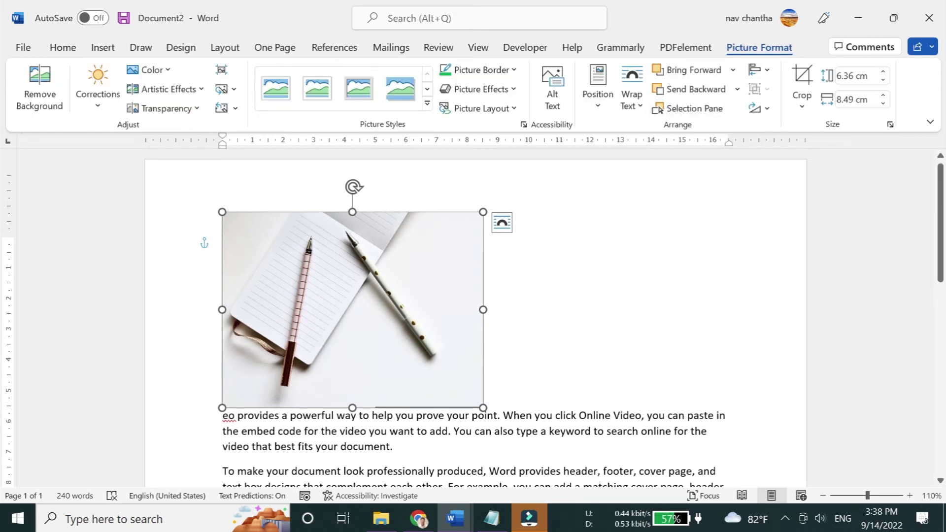
click(532, 266)
click(397, 302)
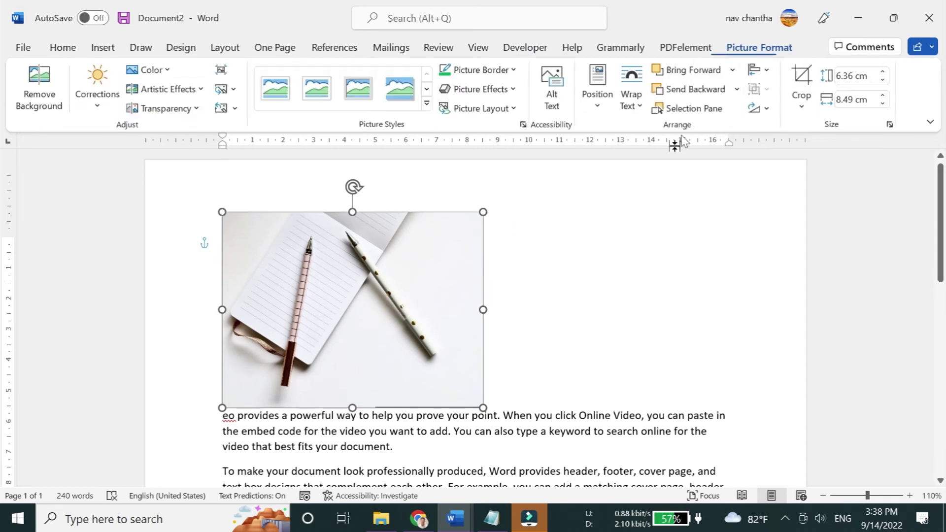
click(732, 72)
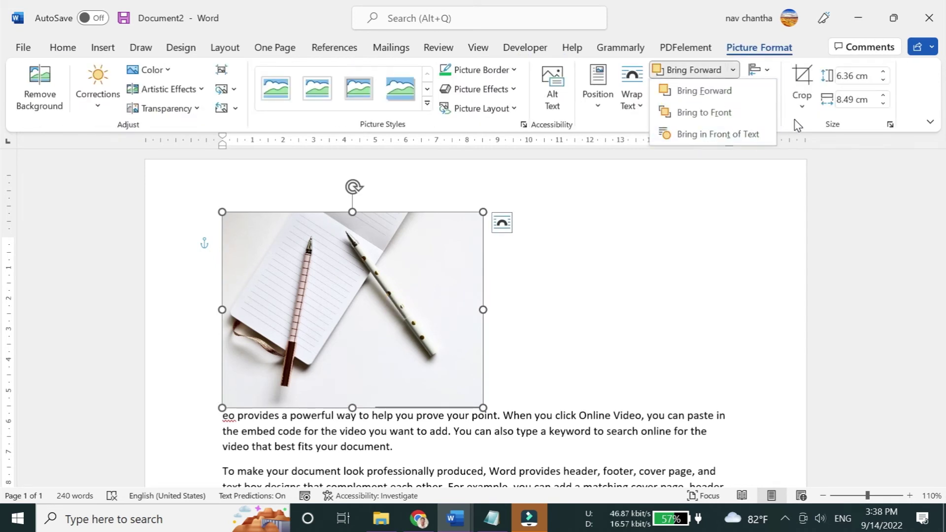
click(740, 133)
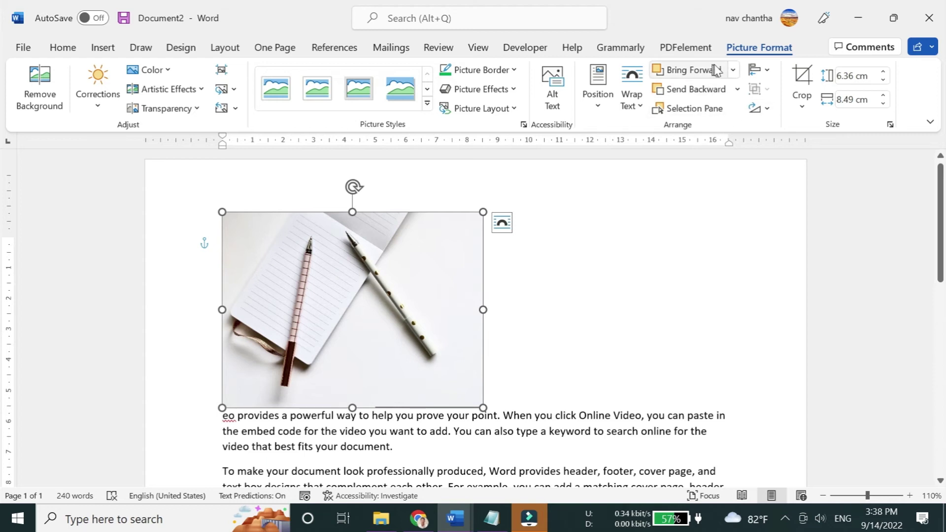
click(733, 70)
drag(398, 271, 403, 394)
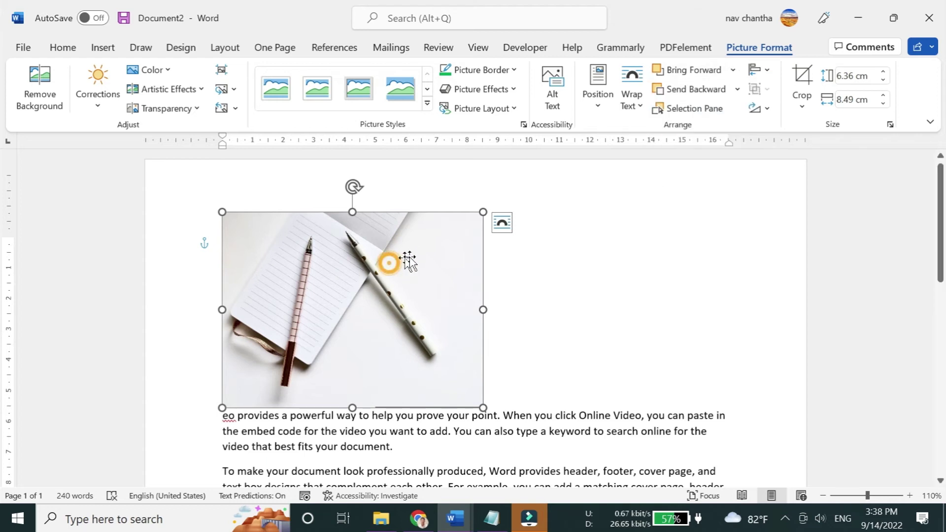
- Use Send to Back and Send Behind Text so the paragraphs run over the photo
scroll(403, 394, down, 5)
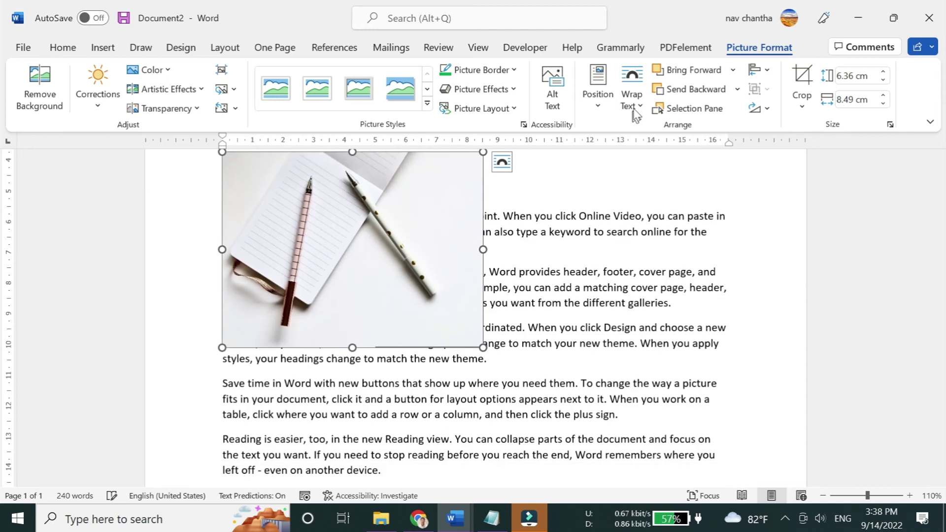
click(733, 71)
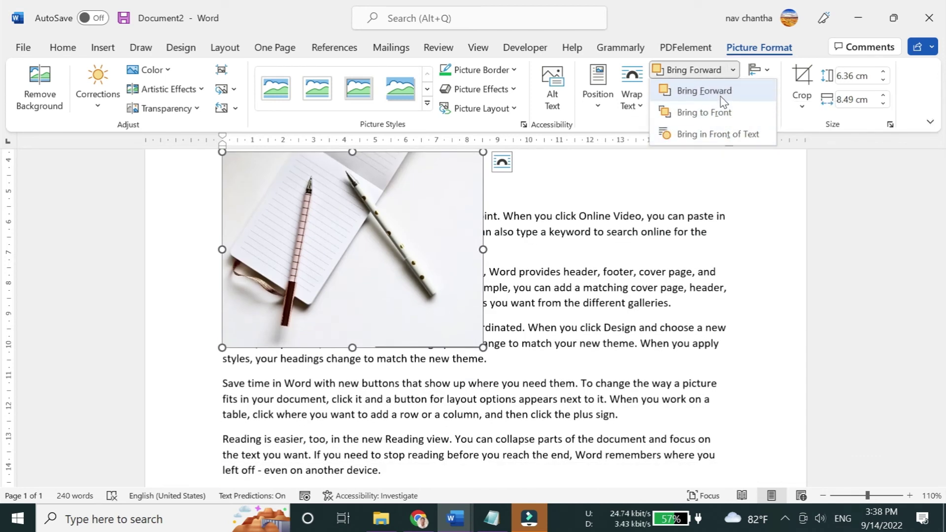
click(733, 71)
click(737, 90)
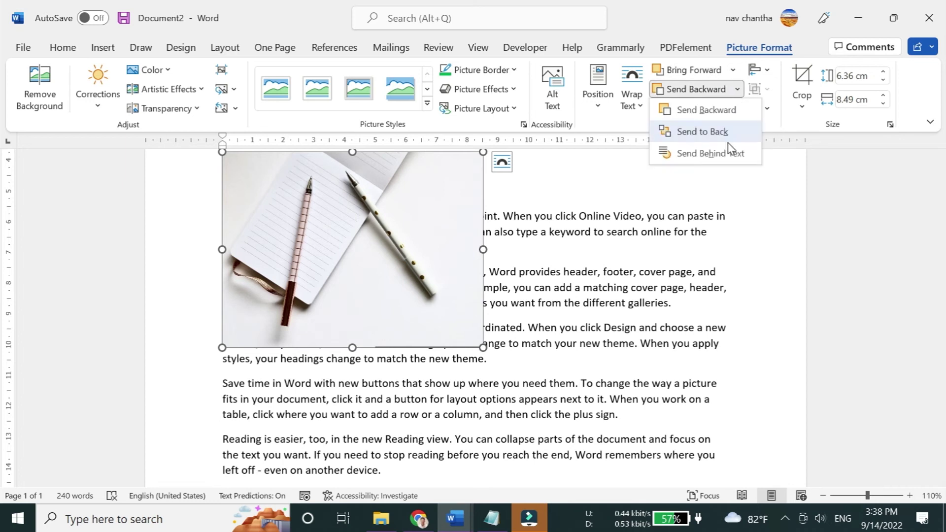
click(728, 135)
click(737, 89)
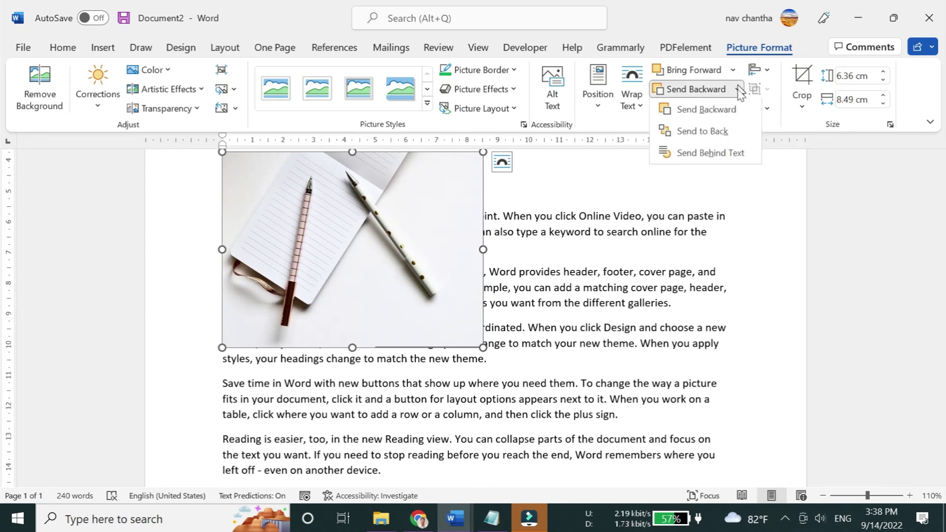
click(736, 153)
scroll(574, 196, up, 1)
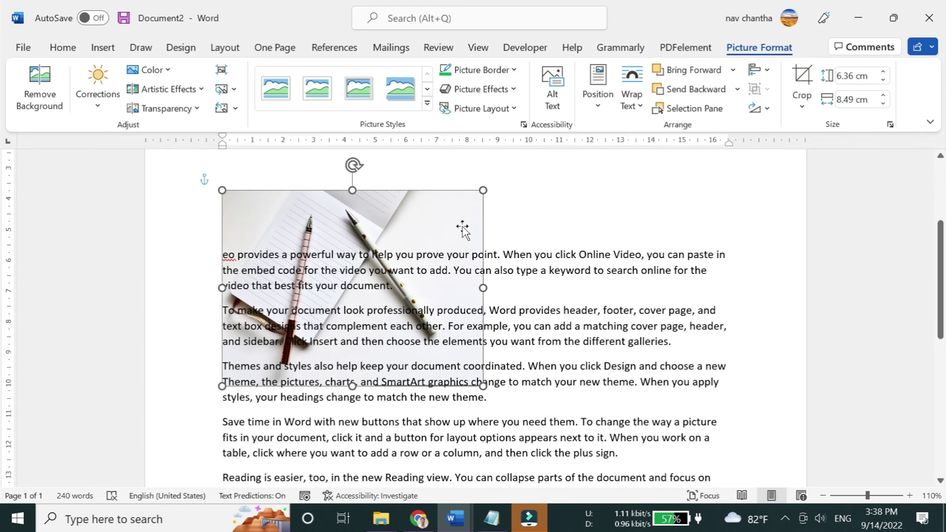
click(552, 216)
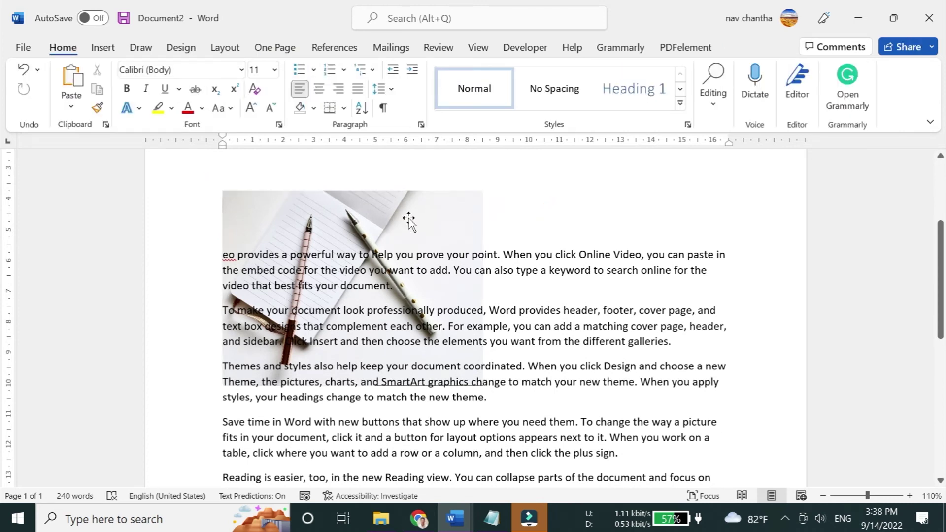
click(102, 48)
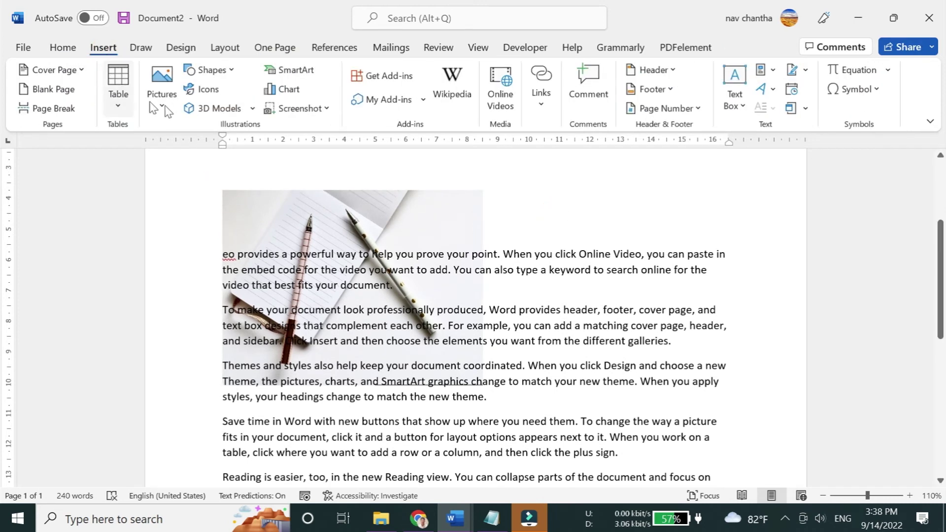
click(441, 220)
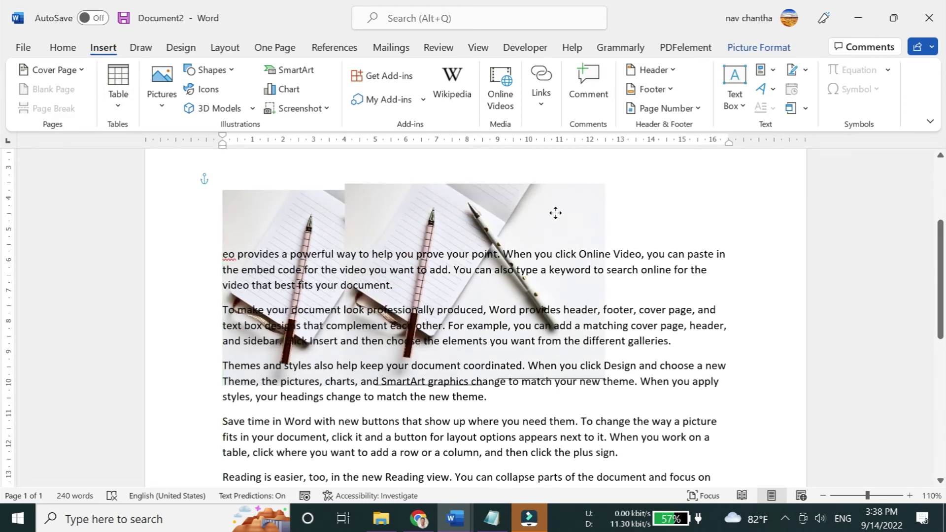
drag(441, 220, 564, 214)
click(307, 213)
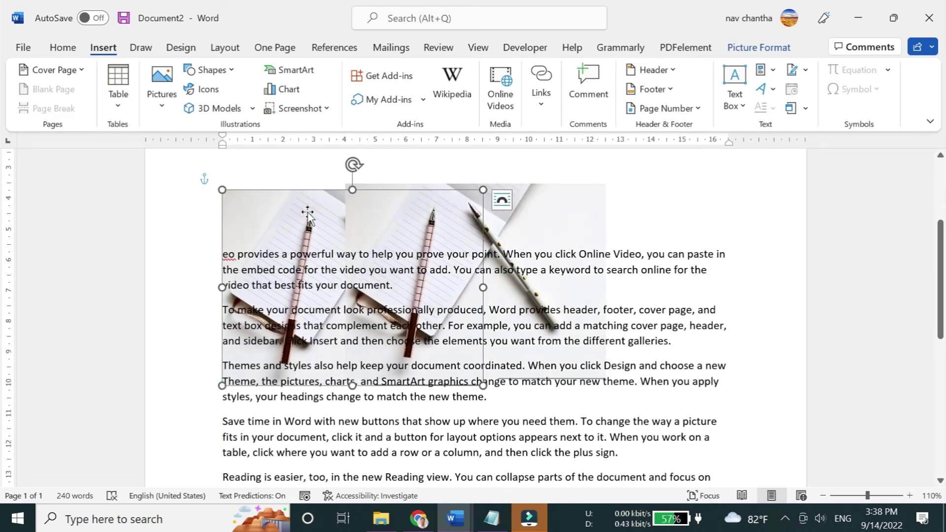
click(744, 49)
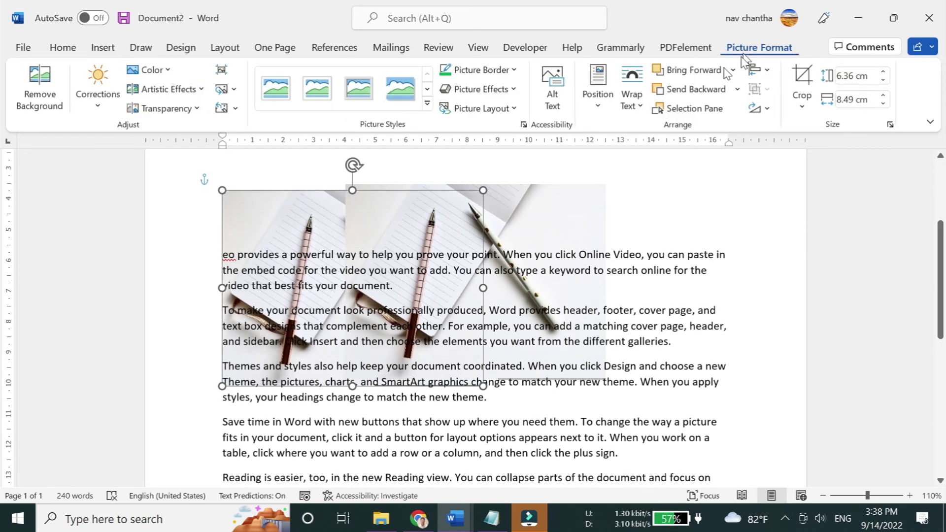
click(736, 90)
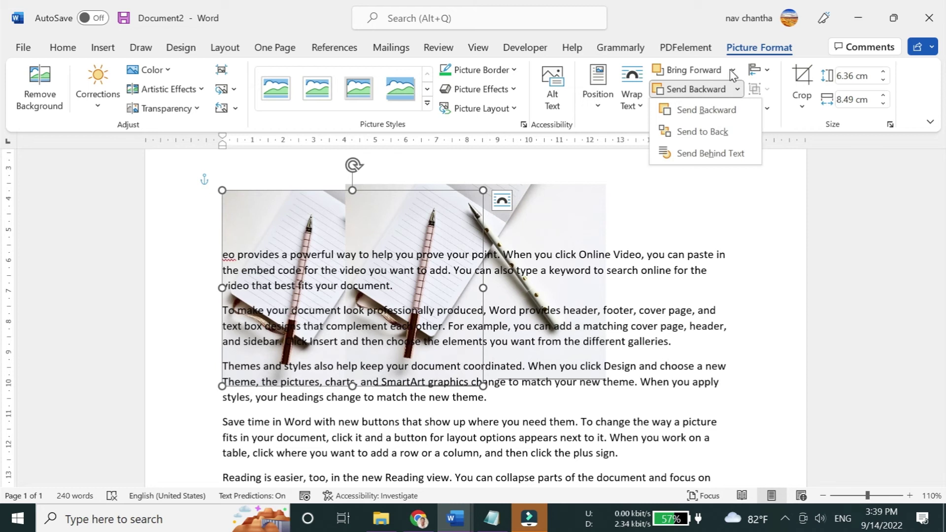
click(732, 71)
click(724, 118)
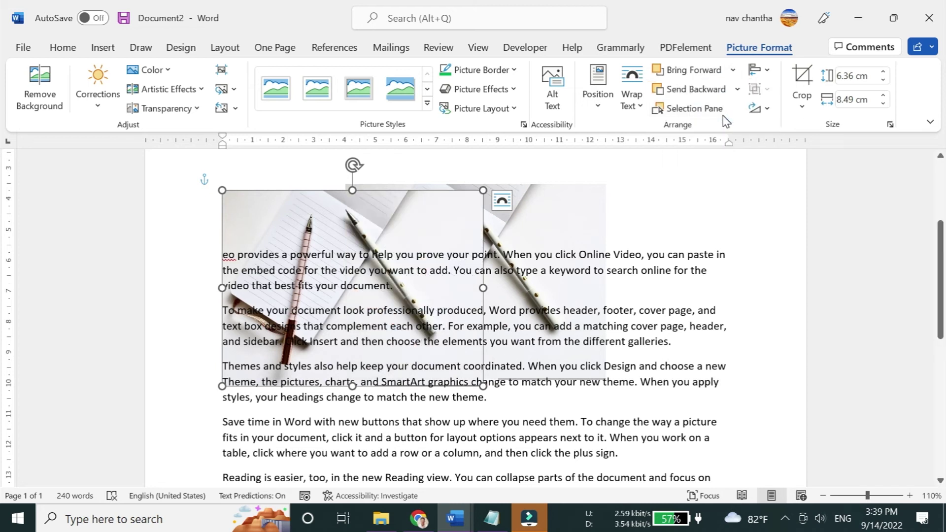
click(737, 90)
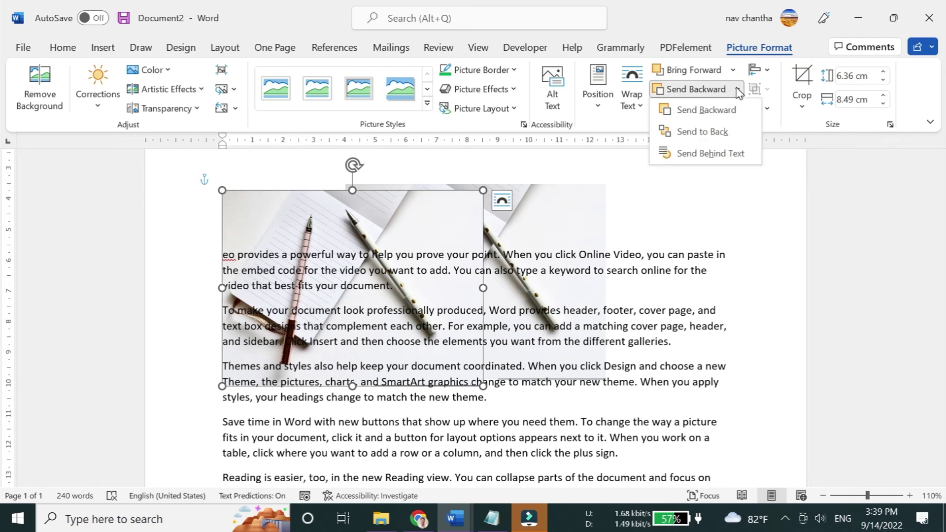
click(718, 133)
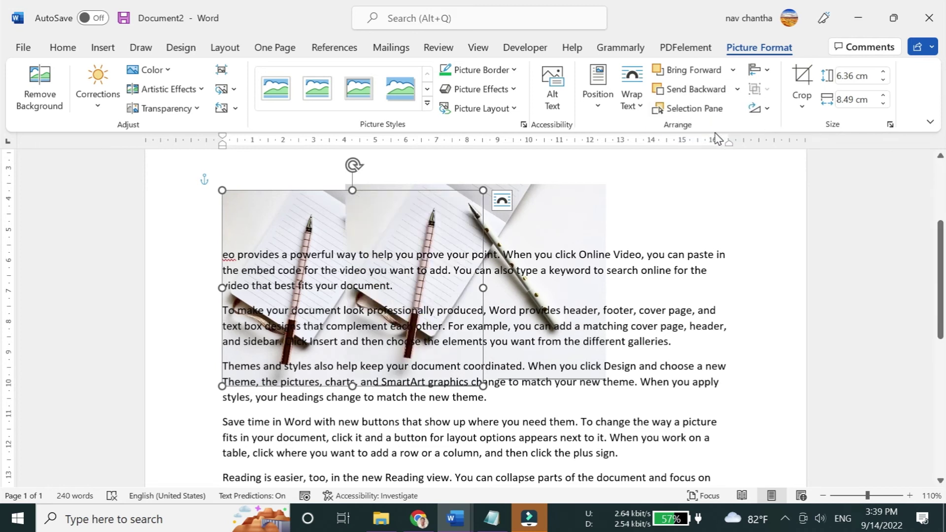
click(604, 211)
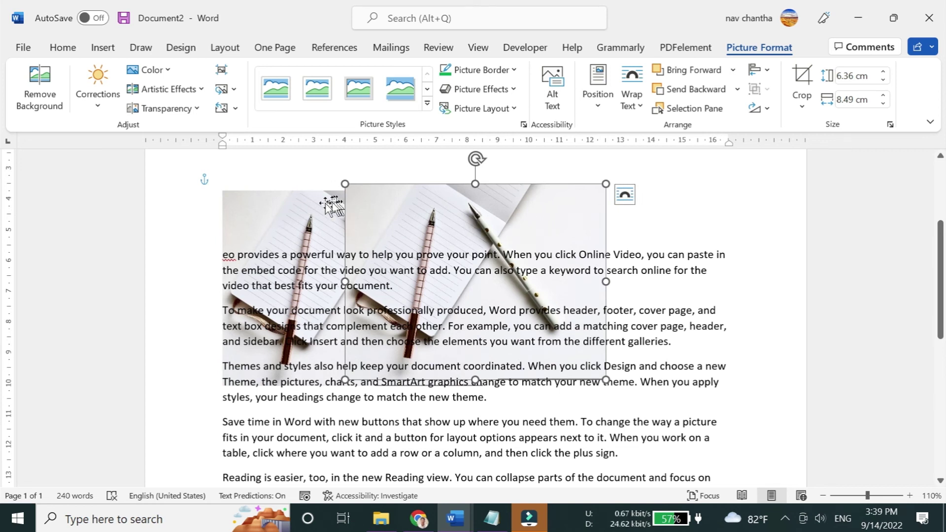
click(554, 203)
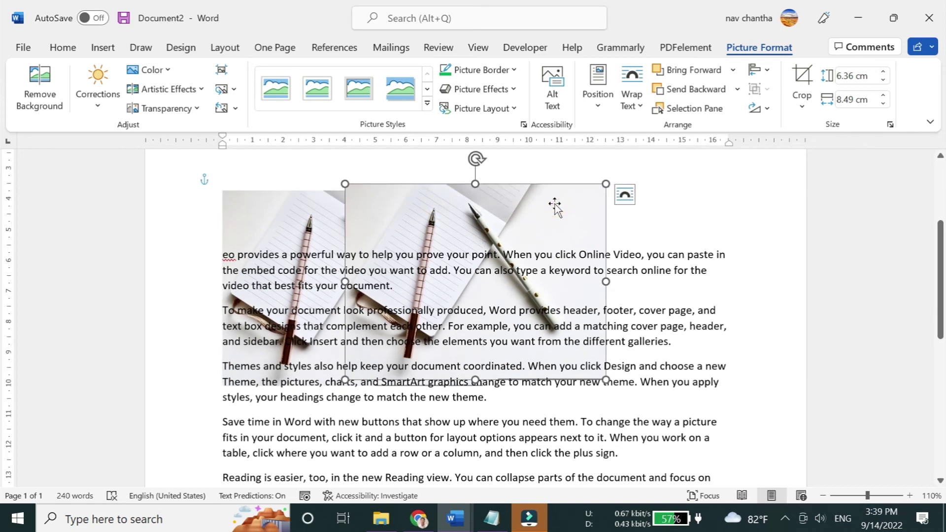
key(Delete)
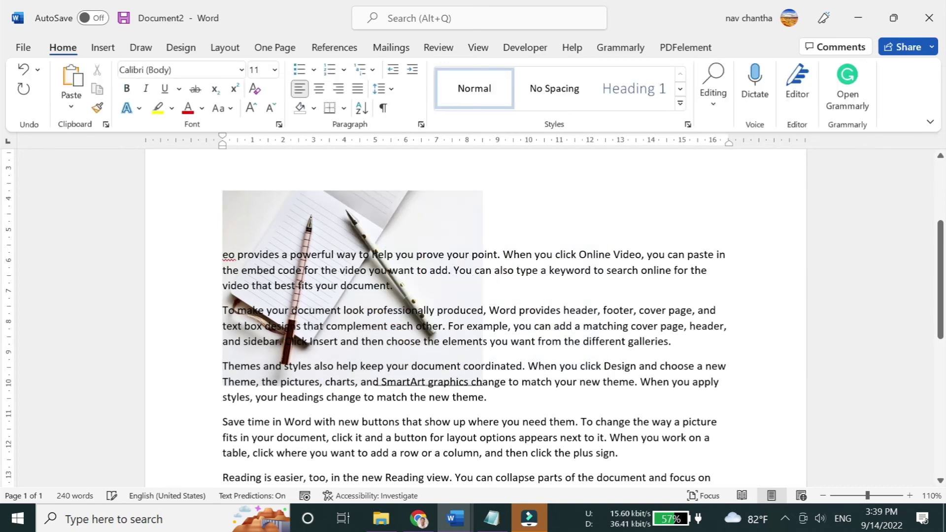
- Select the photo and look over its Position and Wrap Text options without changing them
click(453, 214)
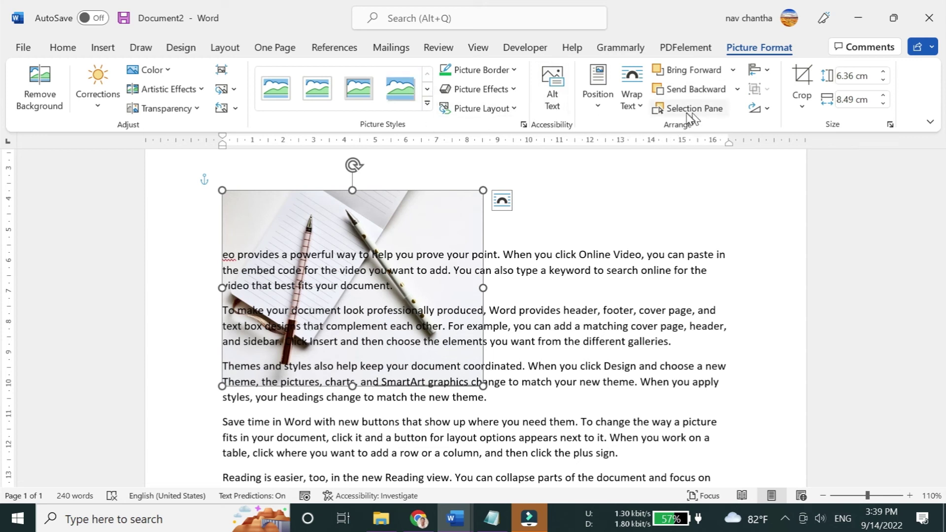
click(609, 114)
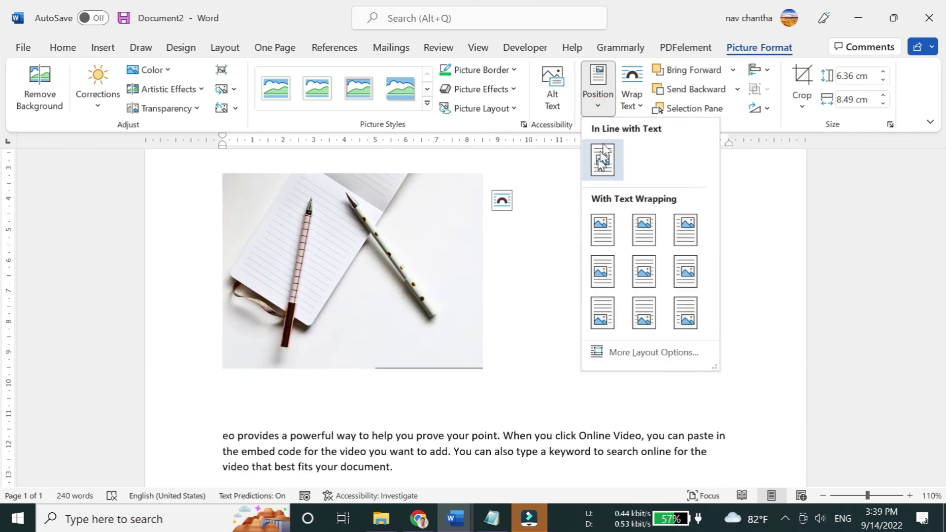
click(631, 96)
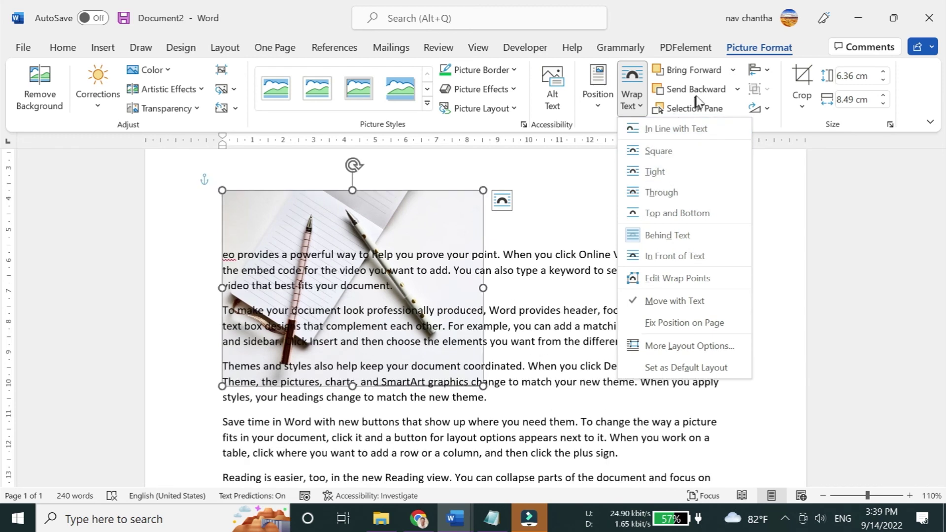
click(553, 205)
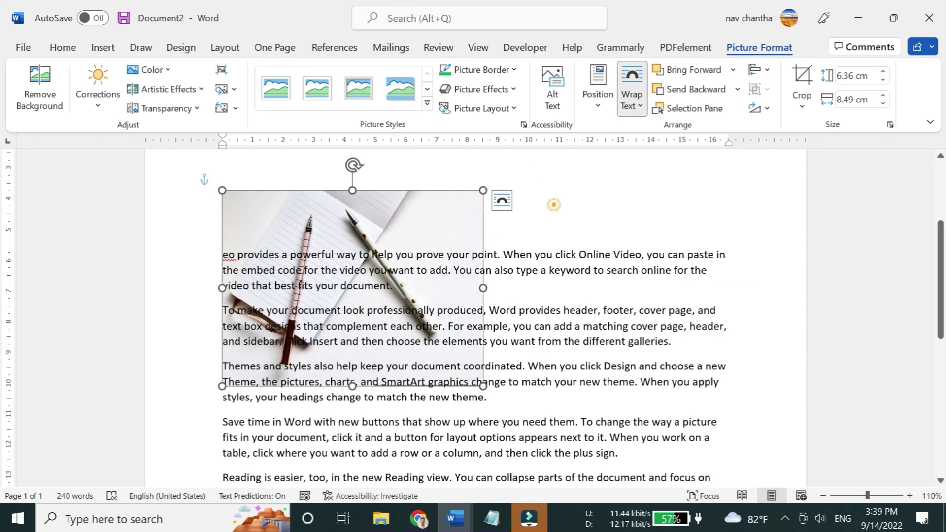
click(553, 205)
click(449, 213)
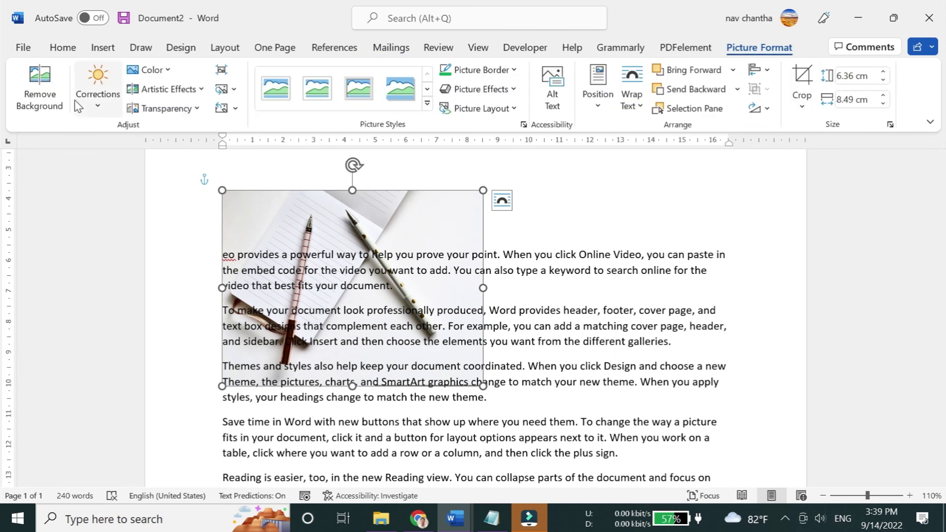
- Preview the Corrections and Artistic Effects galleries unchanged, then bring up the Position choices
click(98, 106)
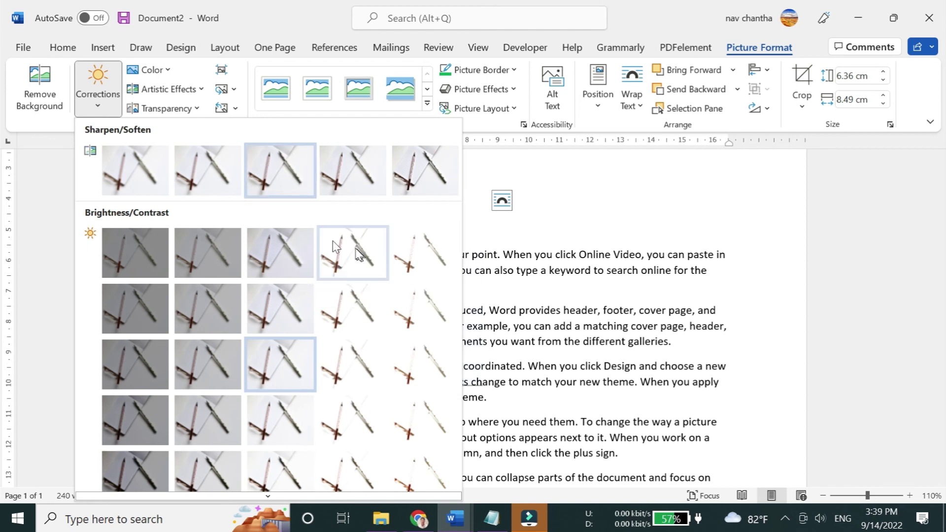
click(413, 171)
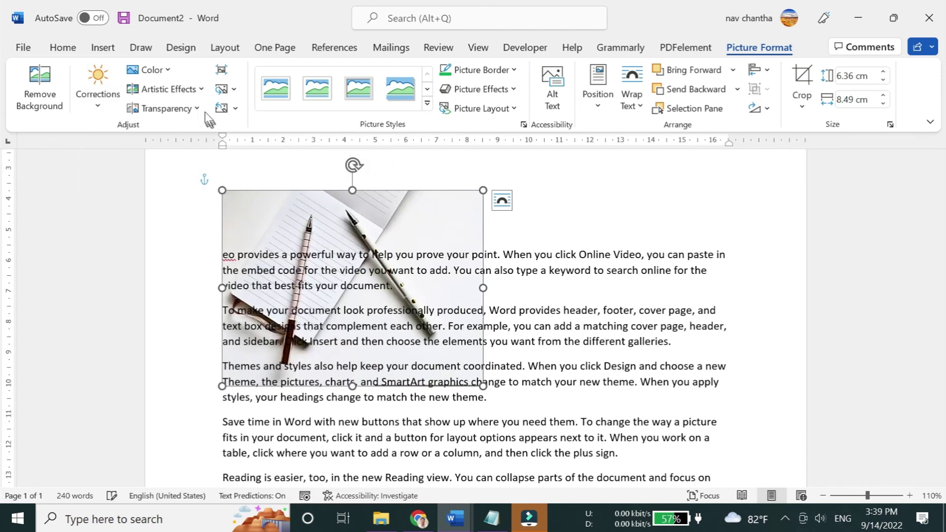
click(165, 89)
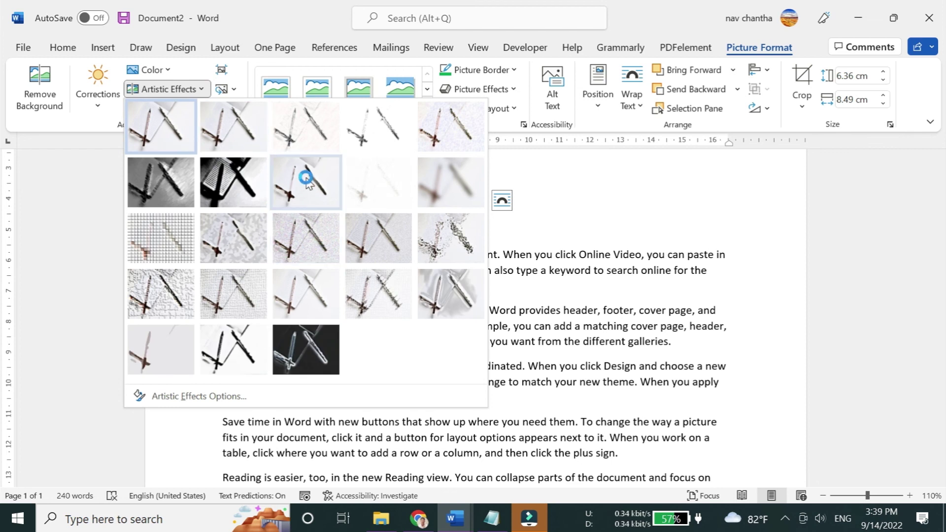
click(558, 227)
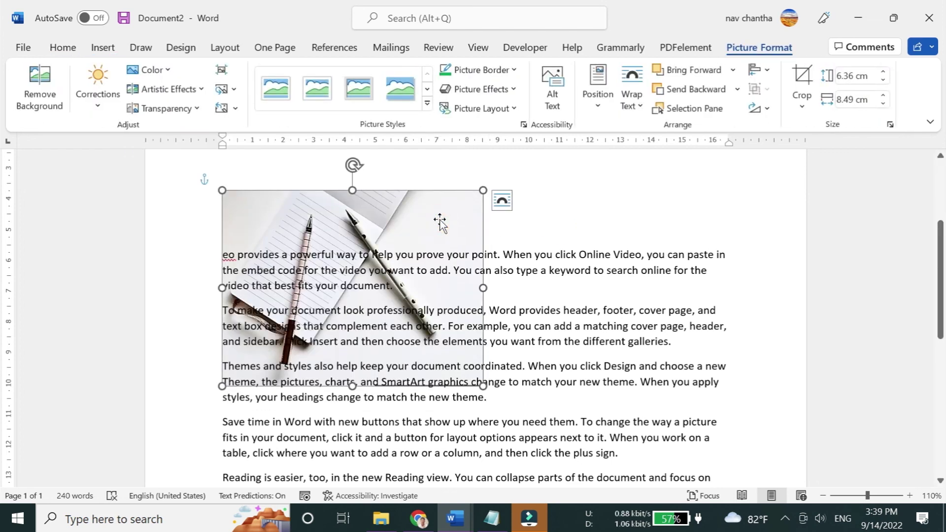
click(597, 86)
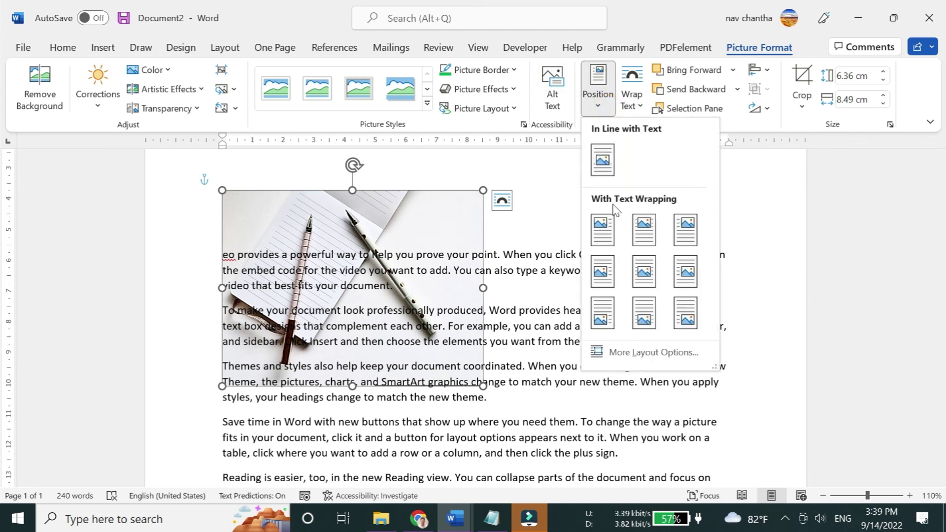
- Set the photo In Line with Text, remove the blank lines below it, and enlarge it
click(610, 166)
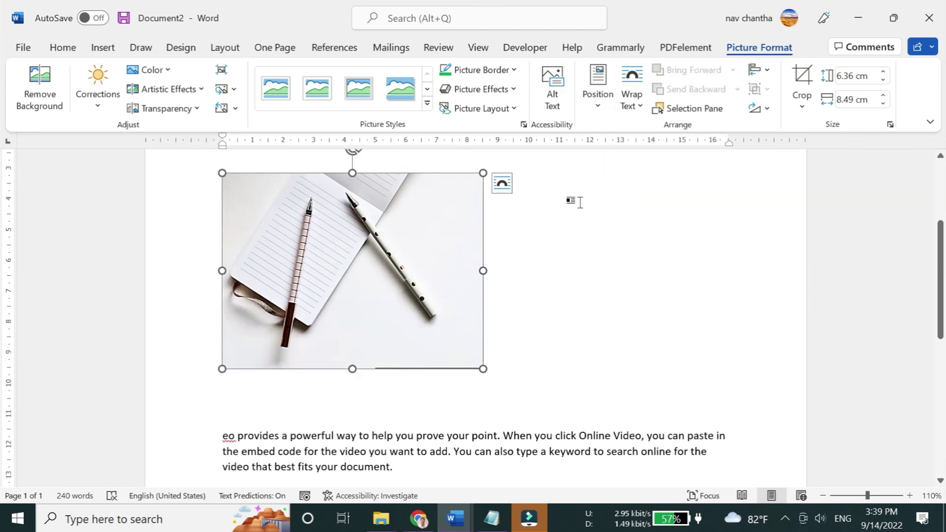
click(369, 407)
key(Delete)
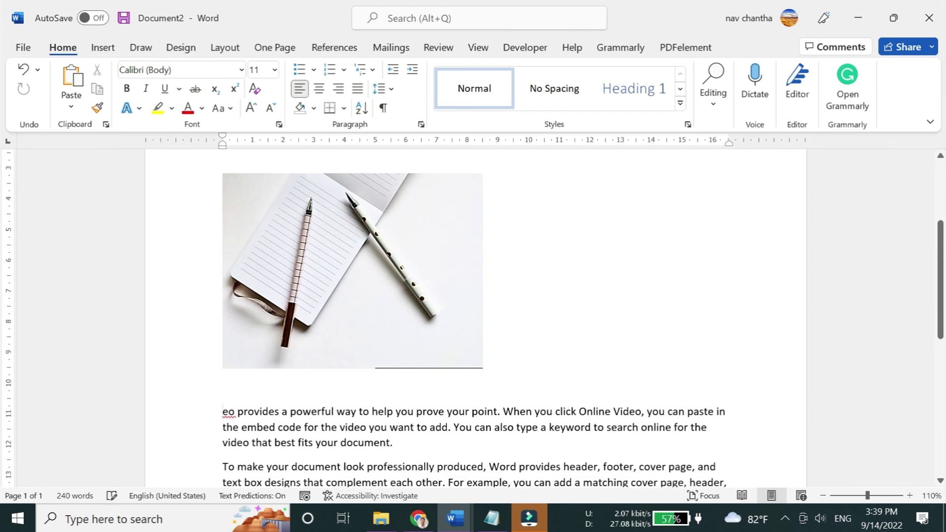
key(BackSpace)
click(401, 290)
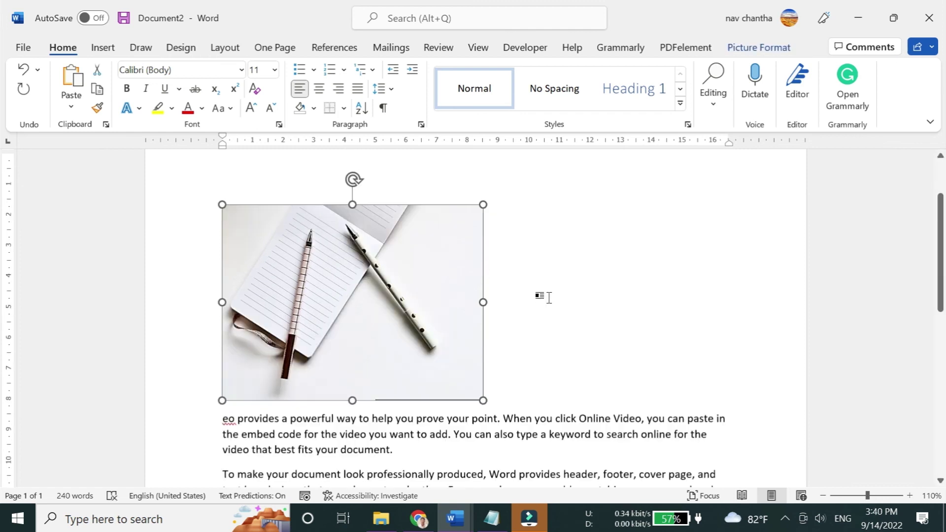
scroll(542, 295, up, 2)
drag(482, 248, 578, 173)
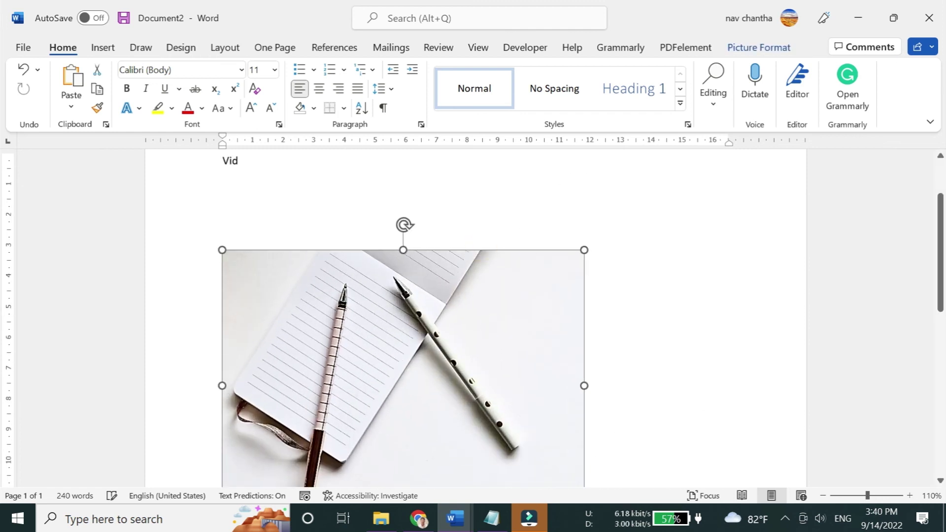
- Delete the stray 'Vid' line and empty line above the photo
click(238, 206)
drag(235, 207, 207, 173)
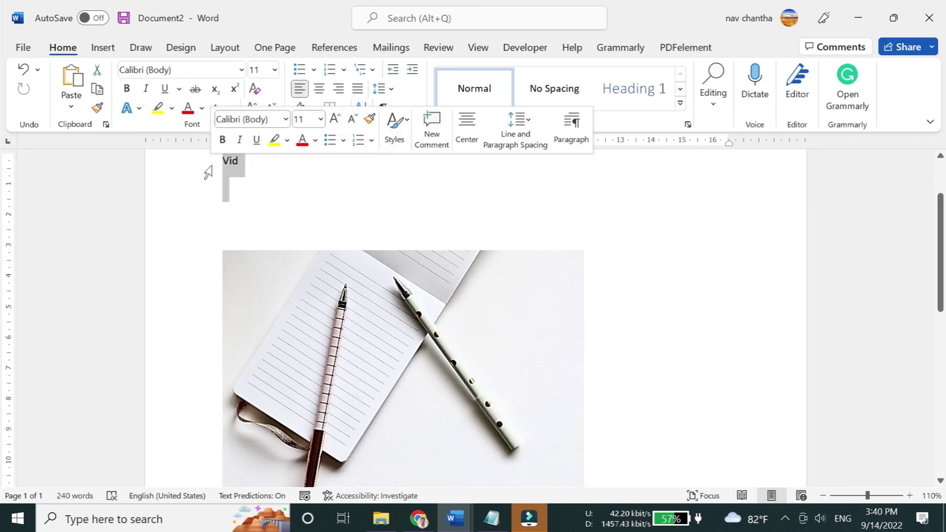
key(Delete)
key(Delete)
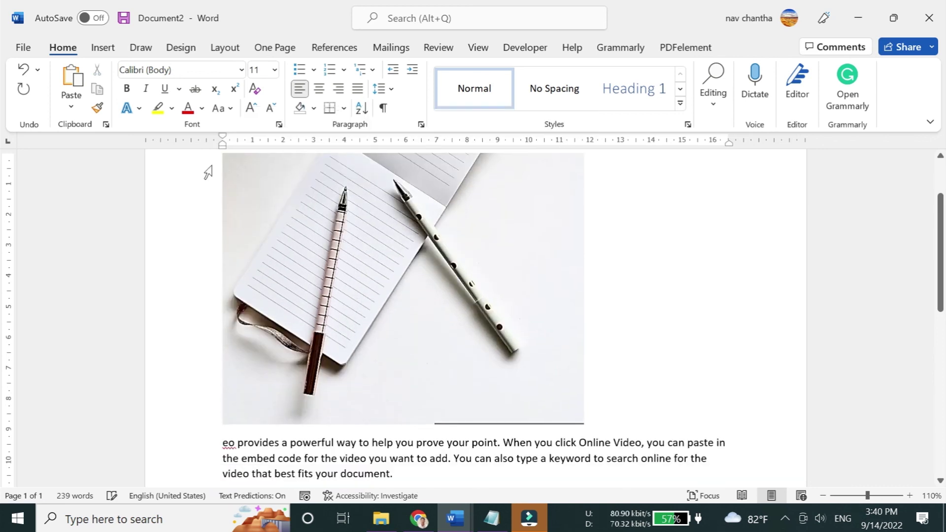
click(470, 246)
scroll(553, 285, up, 1)
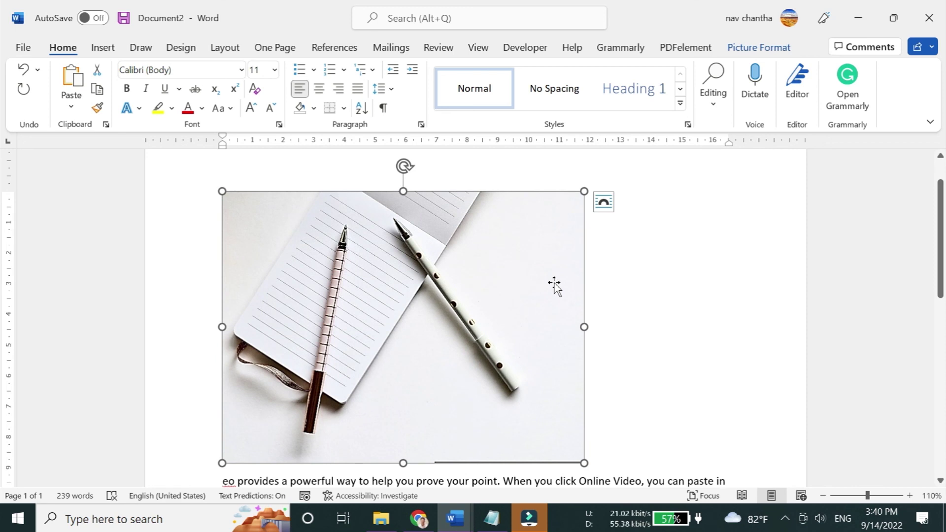
scroll(553, 285, down, 1)
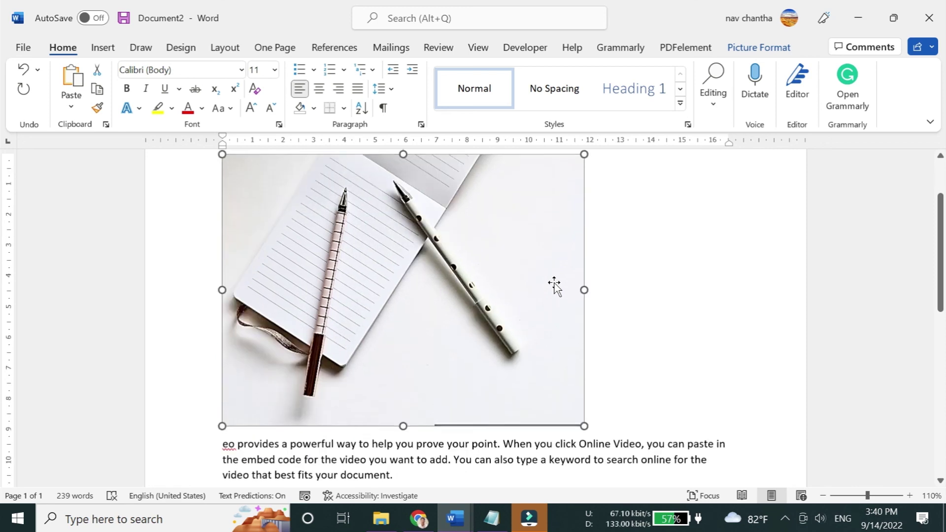